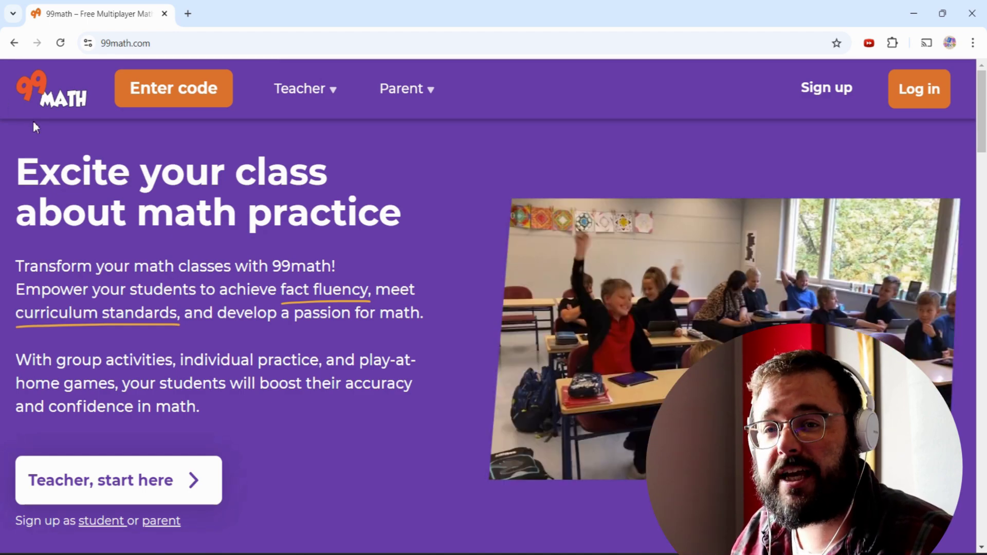
Log in with Google and browse the Live Mode topic cards, Addition through Money and Time
{"action": "left_click", "coordinate": [925, 90]}
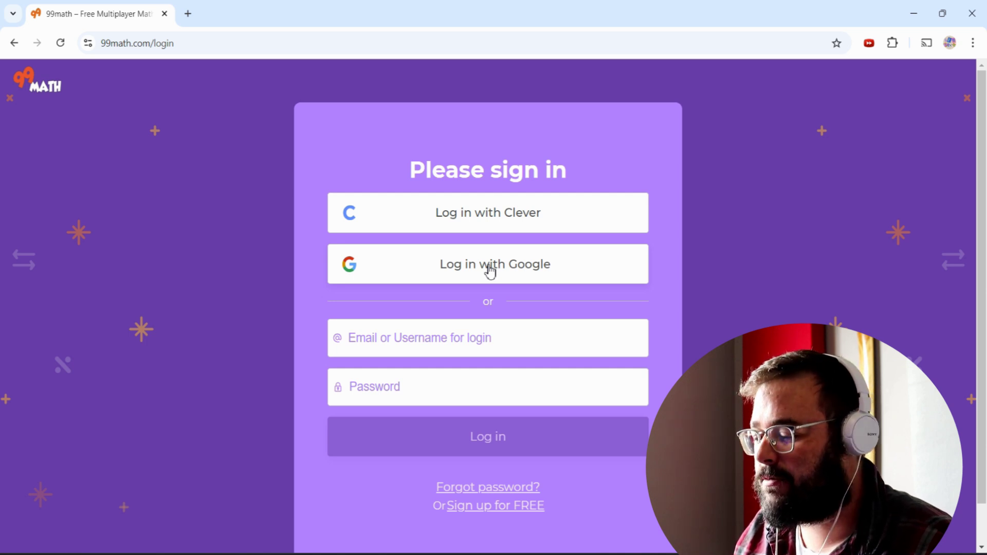
{"action": "left_click", "coordinate": [490, 272]}
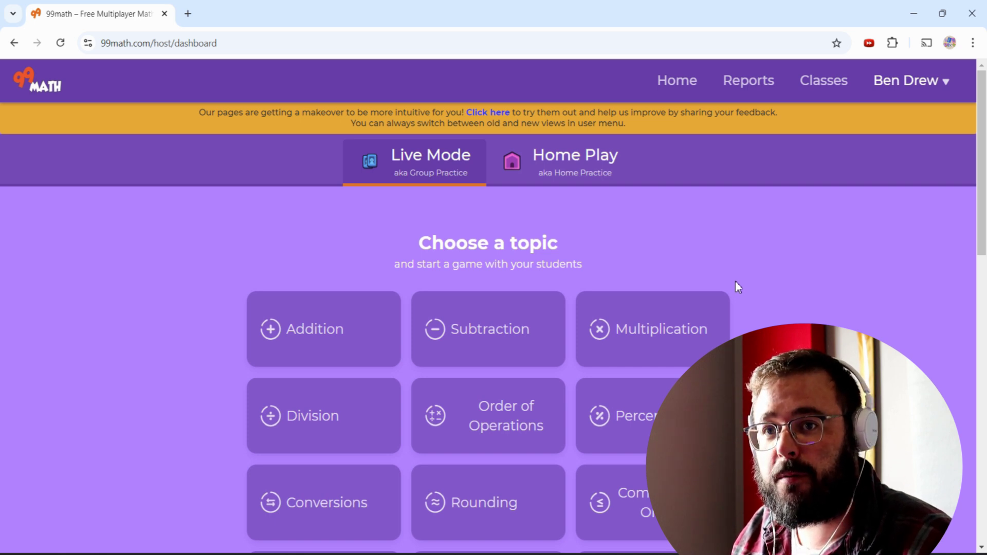
{"action": "scroll", "coordinate": [736, 283], "scroll_direction": "down", "scroll_amount": 4}
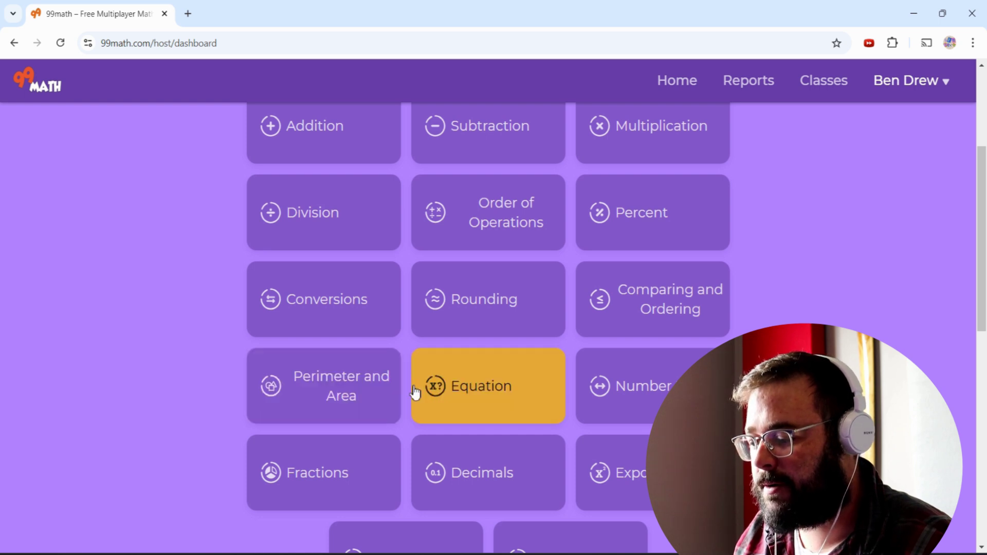
{"action": "scroll", "coordinate": [406, 390], "scroll_direction": "up", "scroll_amount": 1}
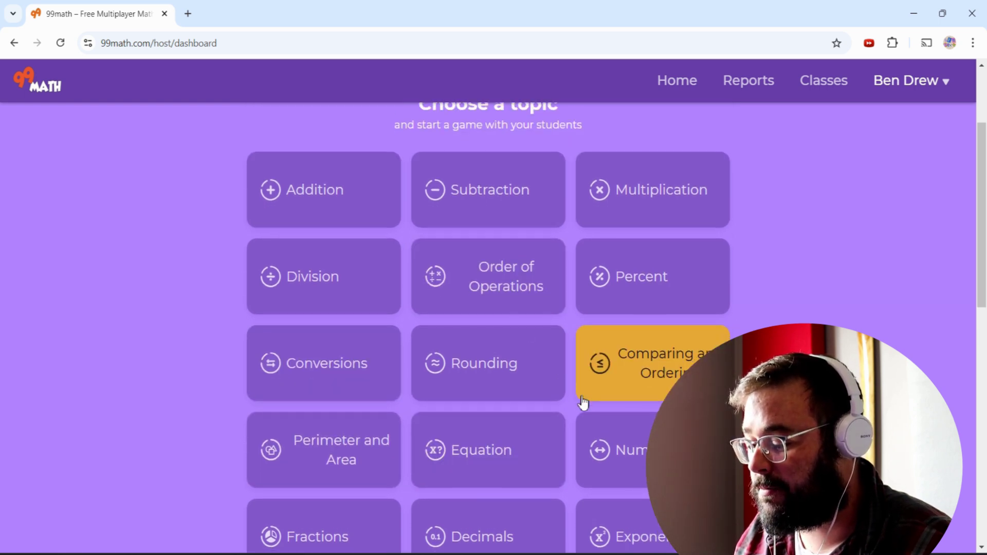
{"action": "scroll", "coordinate": [582, 403], "scroll_direction": "down", "scroll_amount": 5}
{"action": "scroll", "coordinate": [374, 348], "scroll_direction": "up", "scroll_amount": 4}
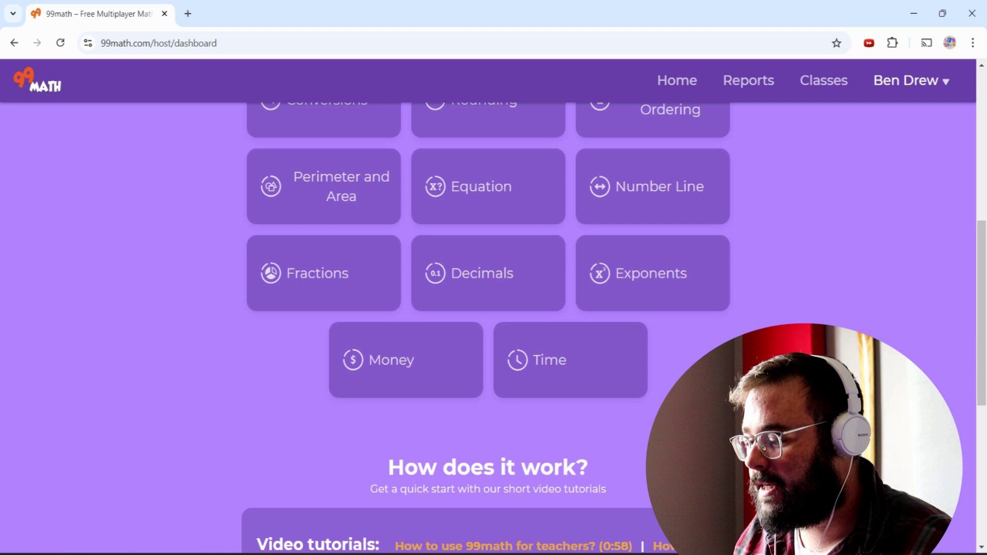
{"action": "scroll", "coordinate": [489, 329], "scroll_direction": "up", "scroll_amount": 1}
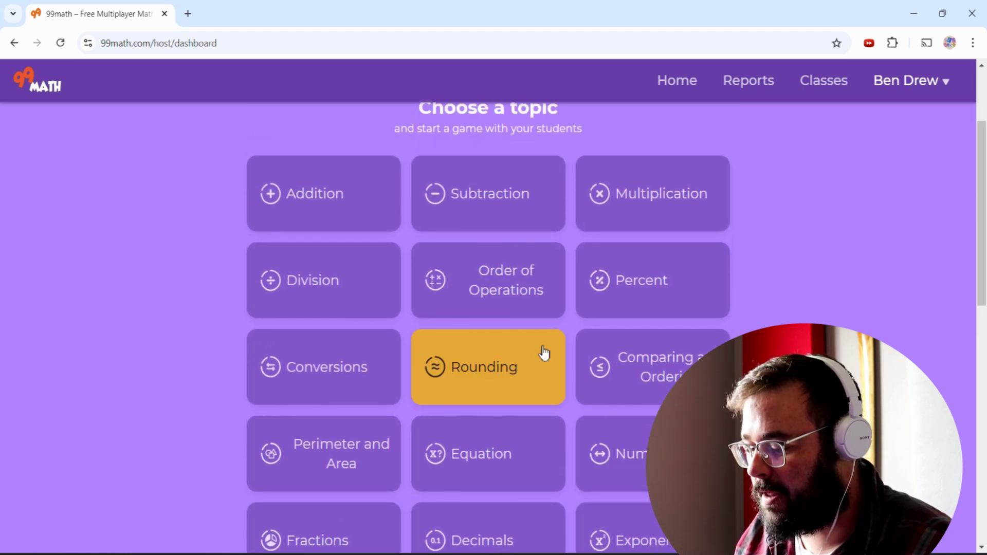
Open Perimeter and Area, try Rectangle, Tetragon and Pentagon perimeter, then settle on Triangle
{"action": "left_click", "coordinate": [343, 458]}
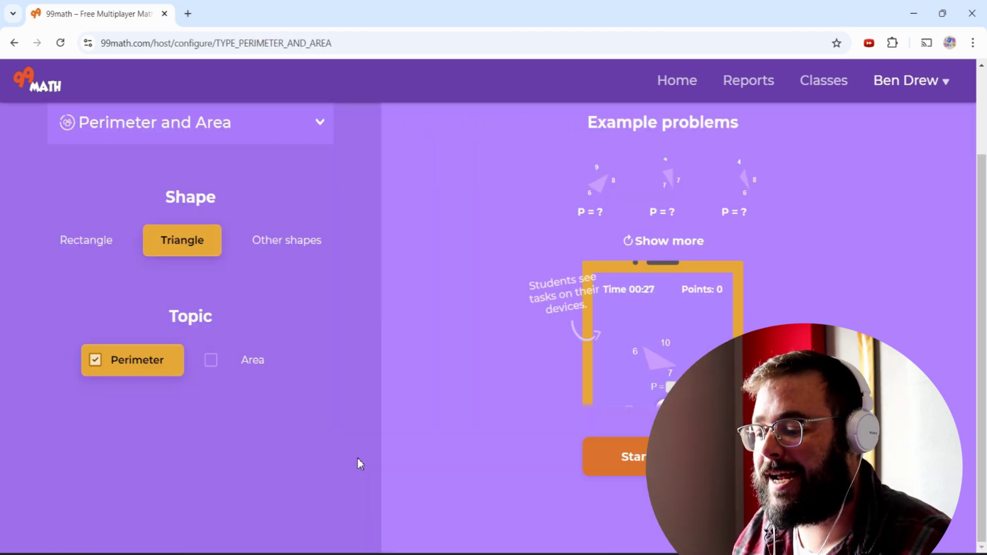
{"action": "left_click", "coordinate": [290, 250]}
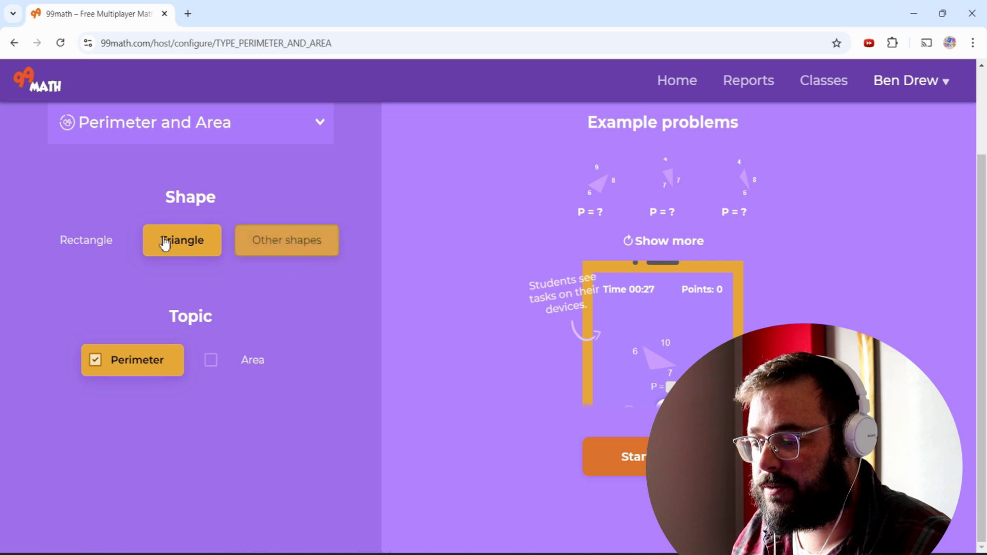
{"action": "left_click", "coordinate": [67, 247]}
{"action": "left_click", "coordinate": [287, 249]}
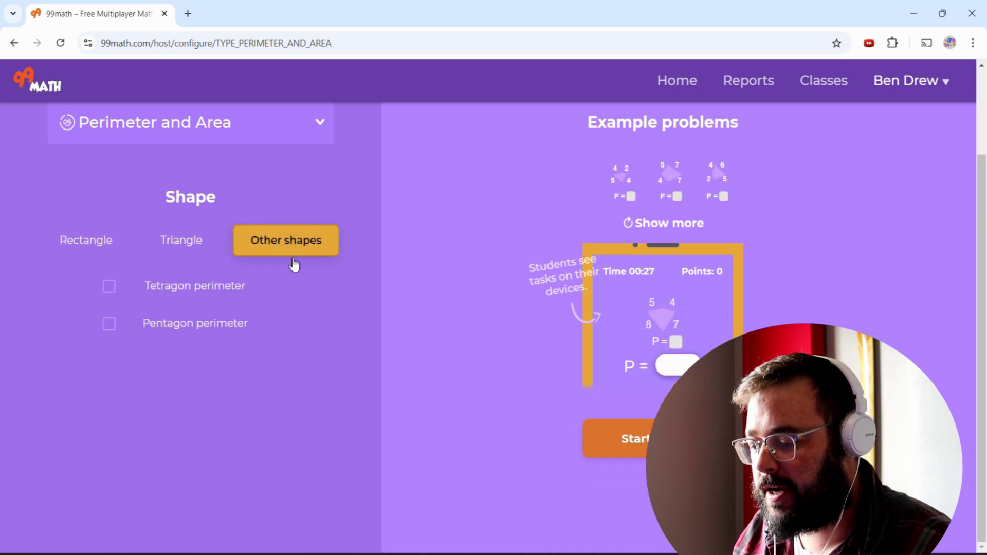
{"action": "left_click", "coordinate": [110, 326]}
{"action": "left_click", "coordinate": [108, 296]}
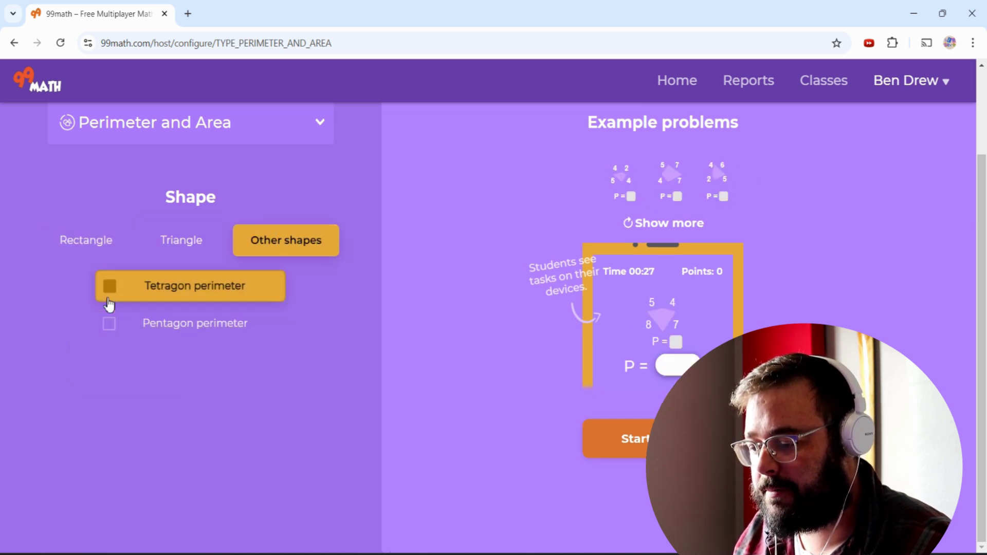
{"action": "left_click", "coordinate": [107, 325]}
{"action": "left_click", "coordinate": [113, 301]}
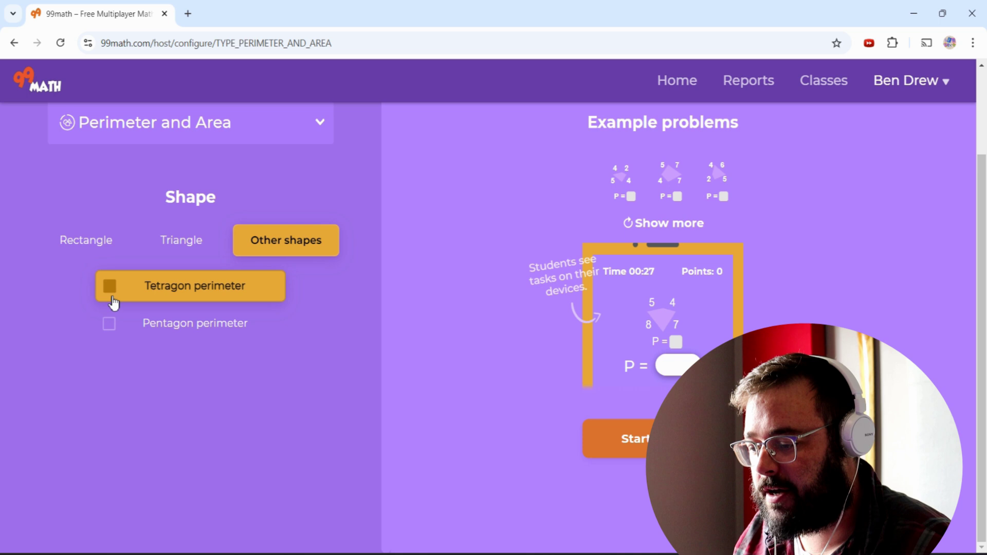
{"action": "left_click", "coordinate": [214, 276]}
{"action": "left_click", "coordinate": [193, 249]}
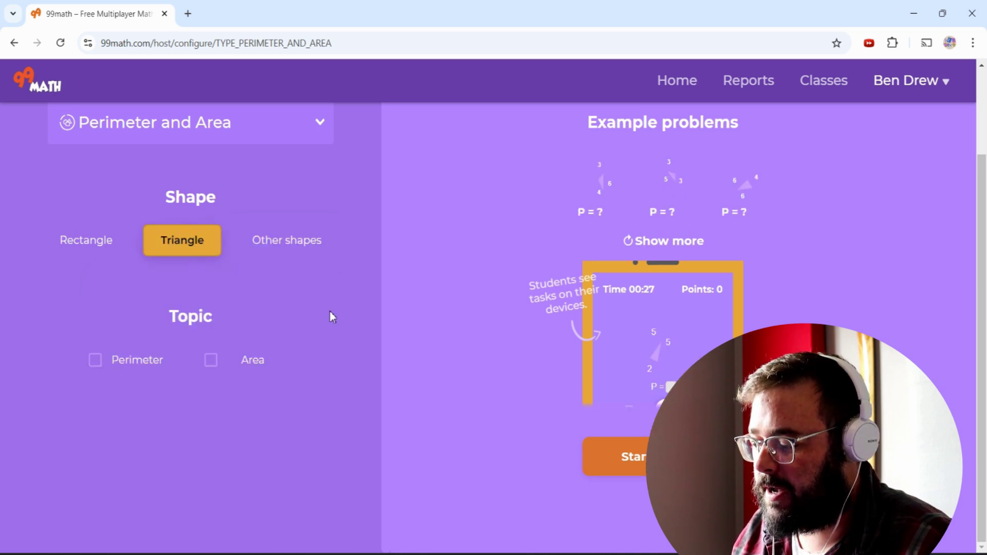
Create a 5-minute live Fluency game and open its student lobby
{"action": "left_click", "coordinate": [638, 455]}
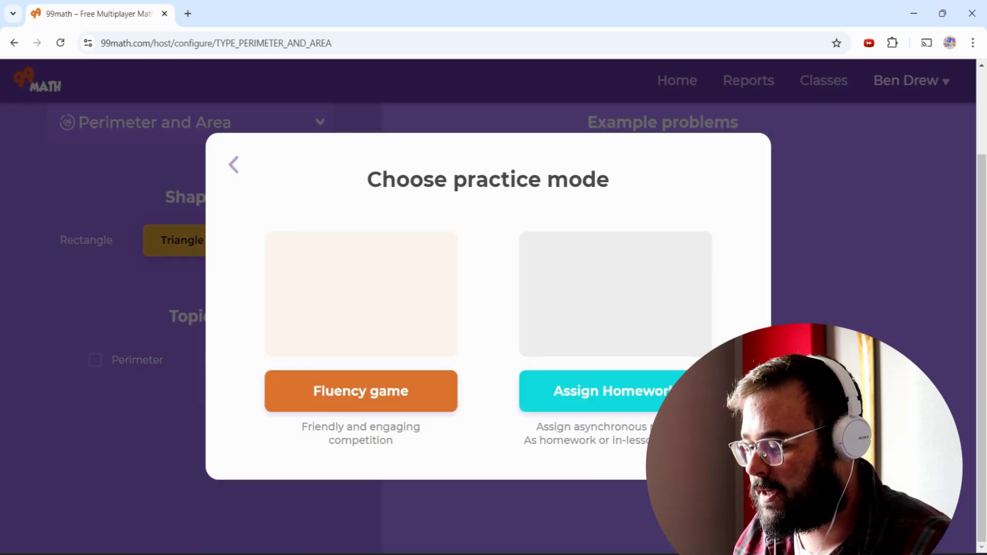
{"action": "left_click", "coordinate": [370, 396]}
{"action": "left_click", "coordinate": [488, 236]}
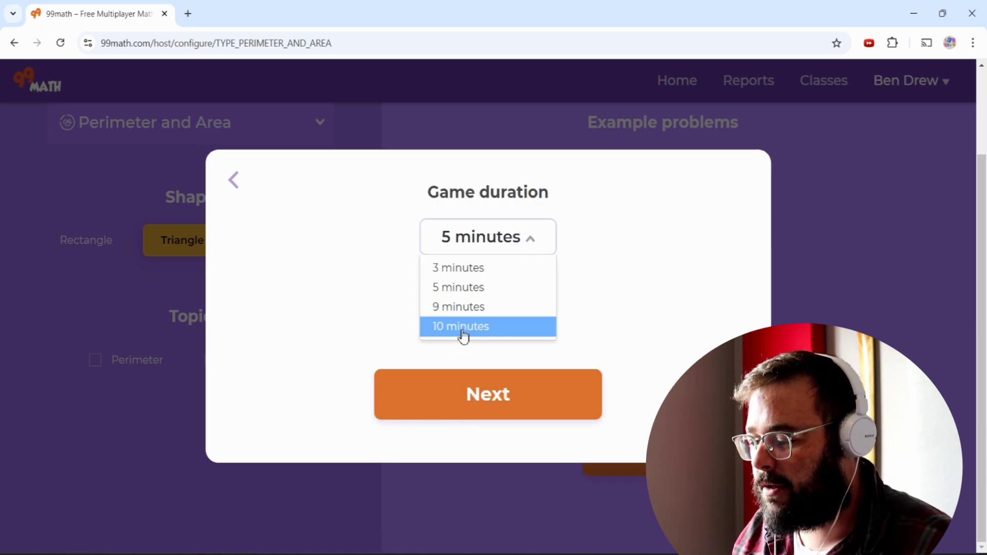
{"action": "left_click", "coordinate": [472, 288]}
{"action": "left_click", "coordinate": [458, 396]}
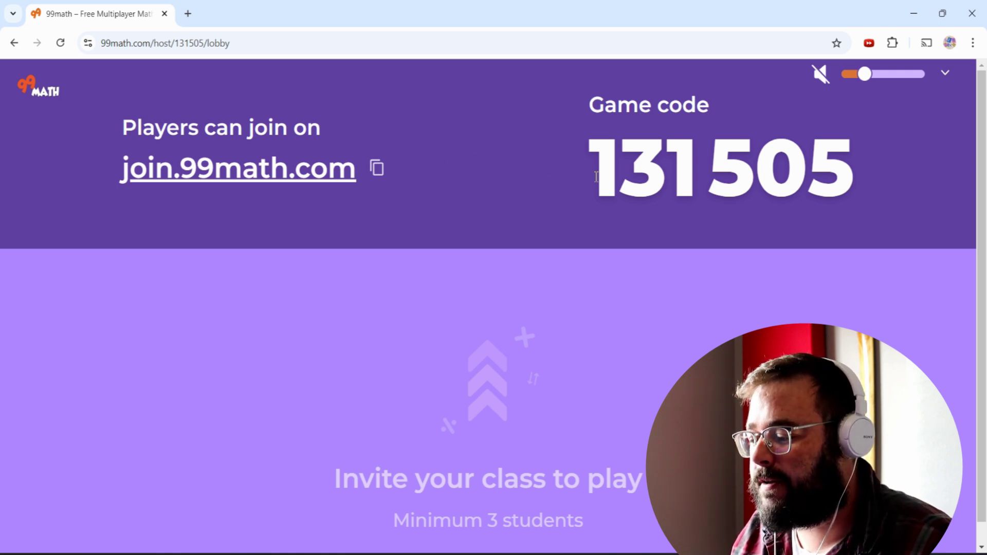
Highlight the game code and join.99math.com address, then switch to the student Chrome window
{"action": "left_click_drag", "start_coordinate": [596, 167], "coordinate": [906, 209]}
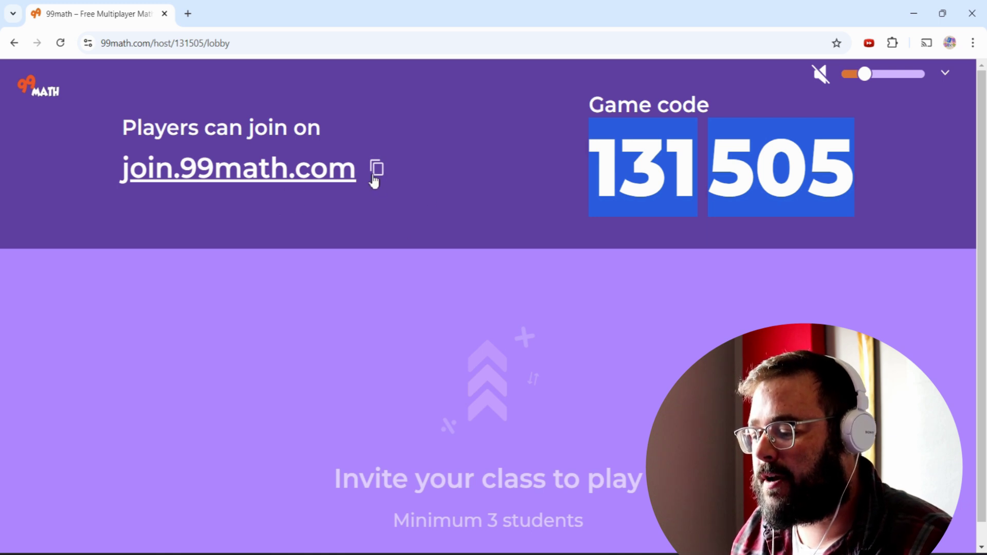
{"action": "left_click_drag", "start_coordinate": [117, 177], "coordinate": [344, 202]}
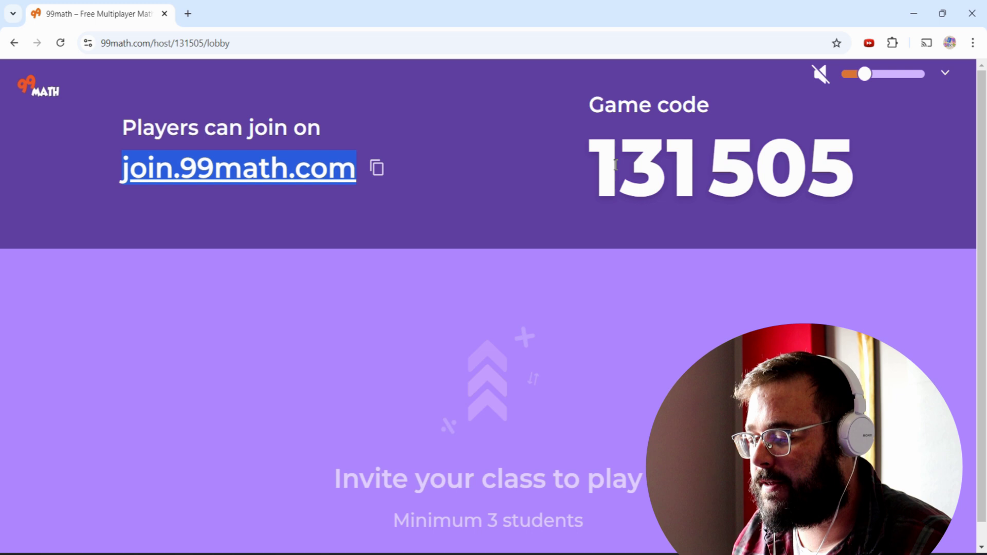
{"action": "left_click", "coordinate": [628, 320]}
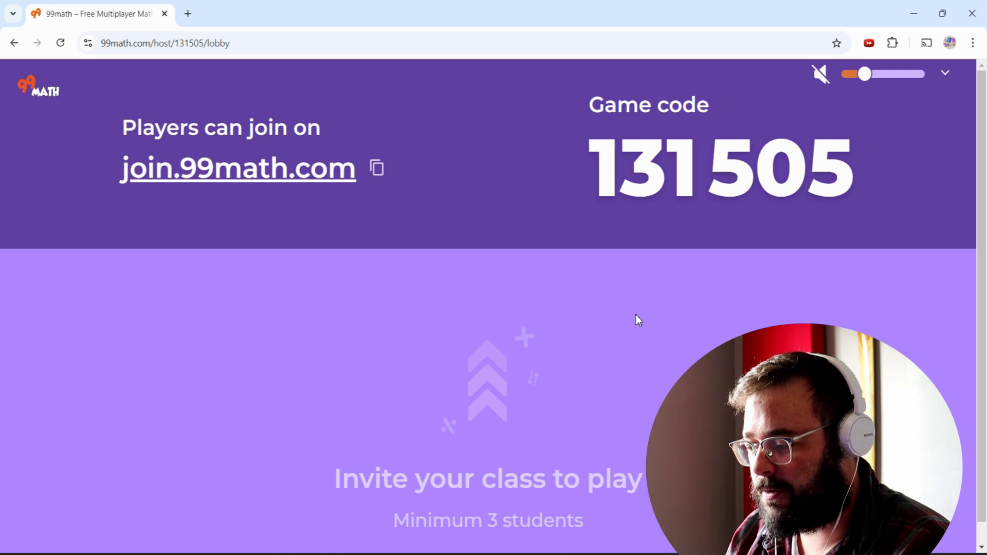
{"action": "key", "text": "alt+Tab"}
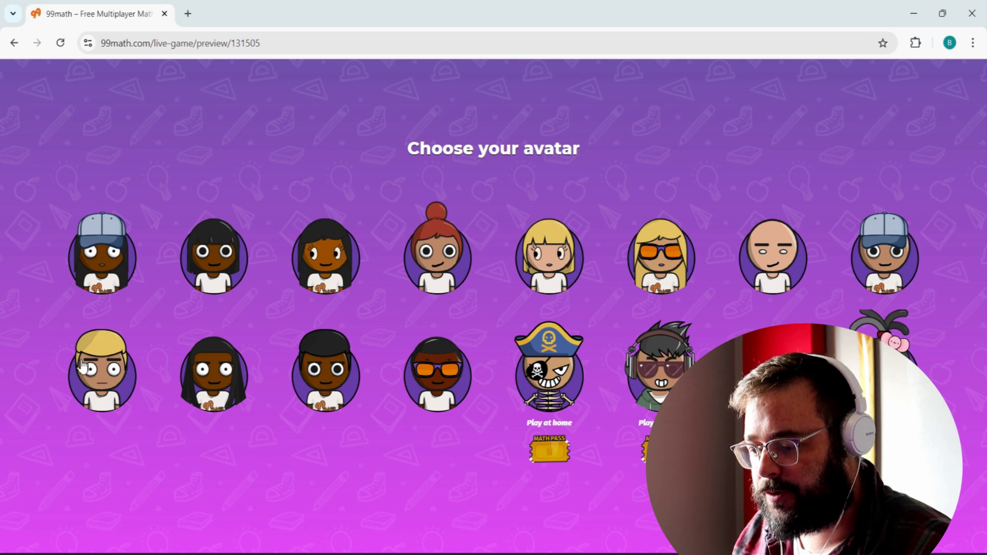
Join with the cap-wearing avatar, start warm-up practice and submit the perimeter 10
{"action": "left_click", "coordinate": [889, 271]}
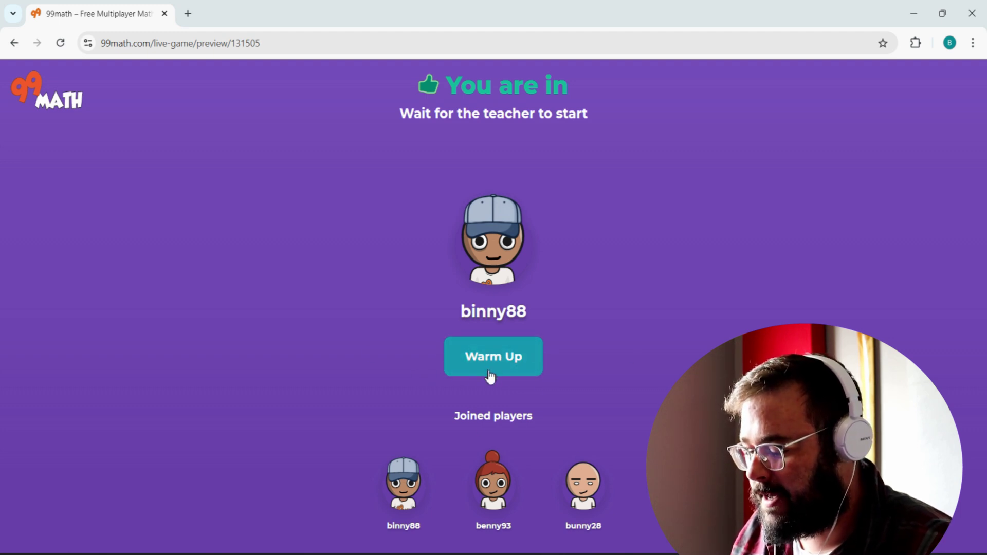
{"action": "left_click", "coordinate": [471, 368]}
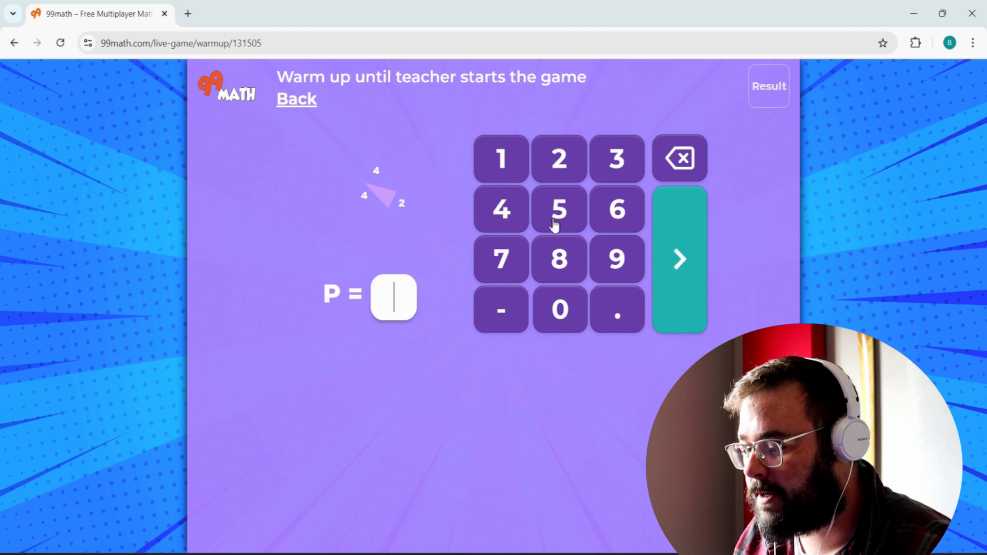
{"action": "left_click", "coordinate": [501, 166]}
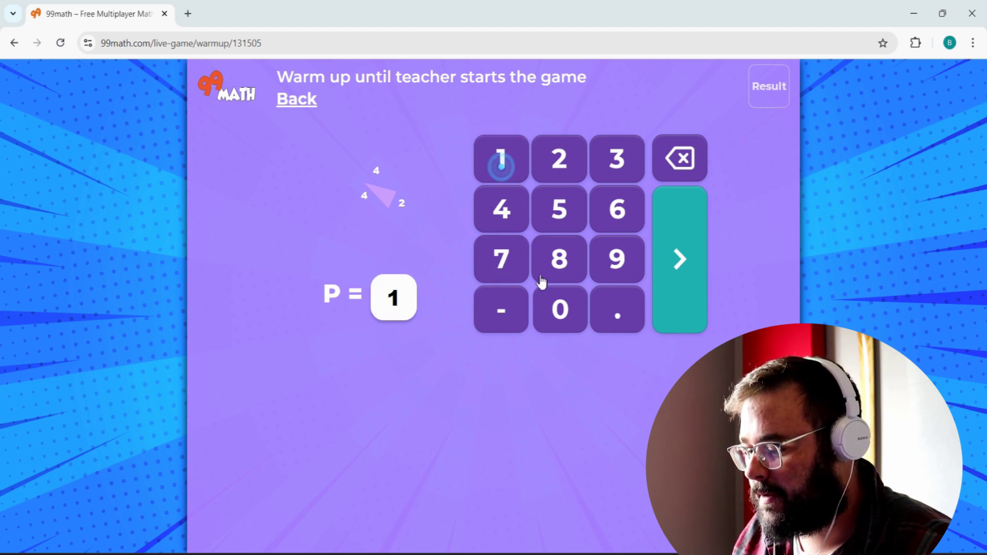
{"action": "left_click", "coordinate": [561, 306]}
{"action": "left_click", "coordinate": [691, 264]}
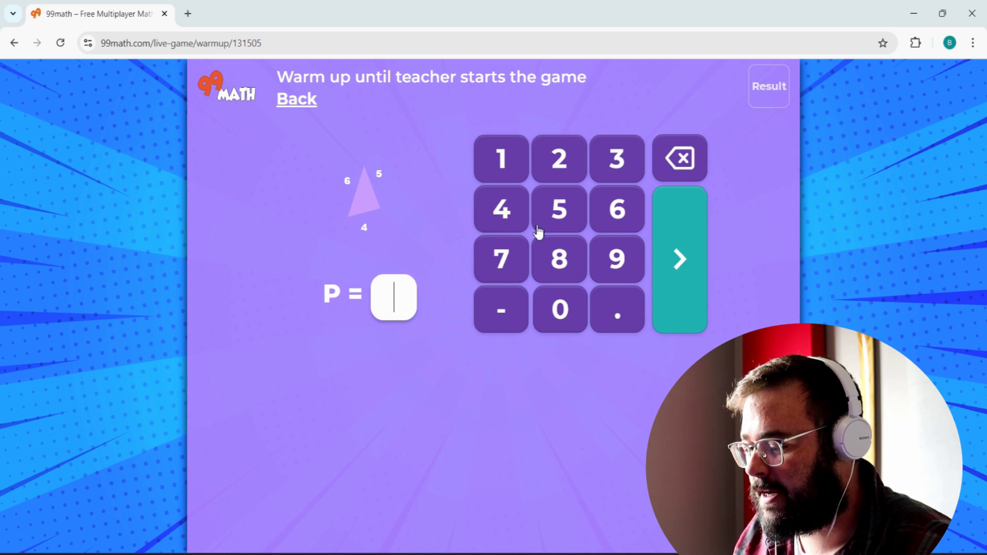
Submit 15 for the 6-5-4 triangle, then return to the host lobby window
{"action": "left_click", "coordinate": [511, 170]}
{"action": "left_click", "coordinate": [559, 208]}
{"action": "left_click", "coordinate": [687, 261]}
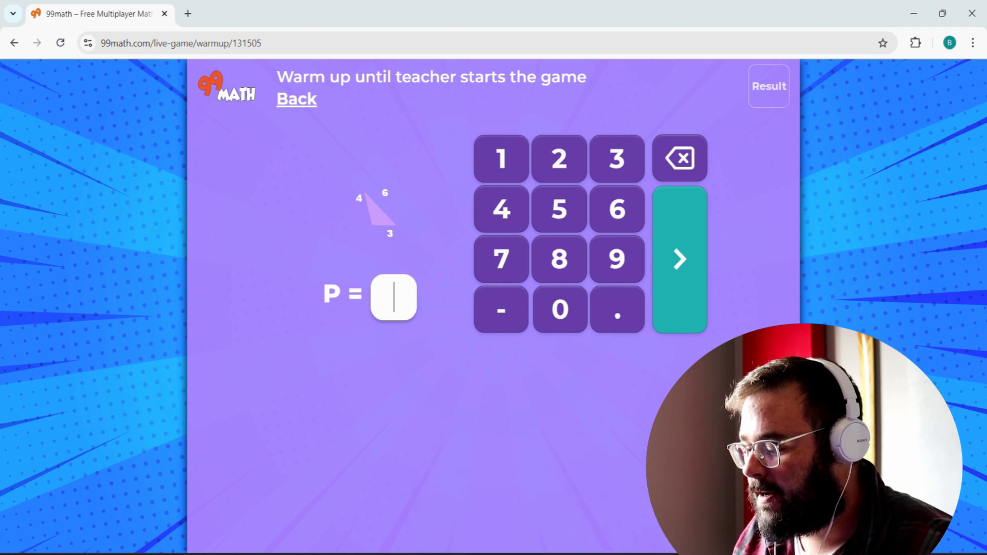
{"action": "mouse_move", "coordinate": [561, 554]}
{"action": "left_click", "coordinate": [622, 492]}
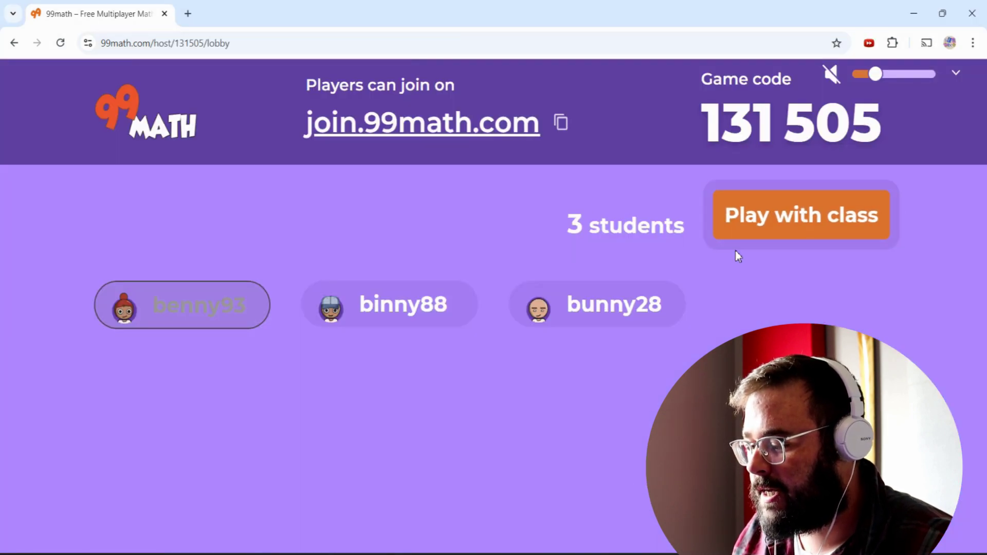
Start the game with the class and move the host window aside beside the student game
{"action": "left_click", "coordinate": [833, 226]}
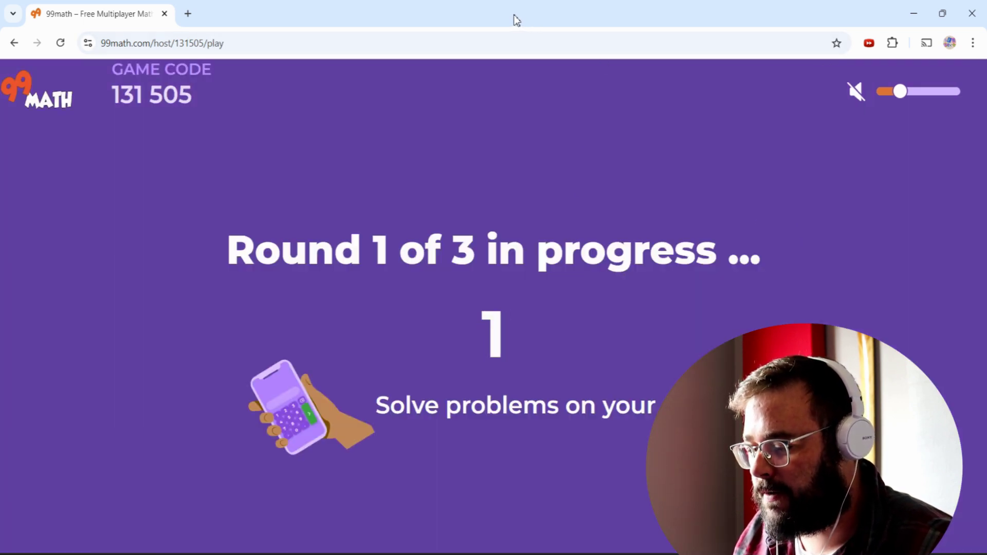
{"action": "left_click_drag", "start_coordinate": [516, 17], "coordinate": [200, 101]}
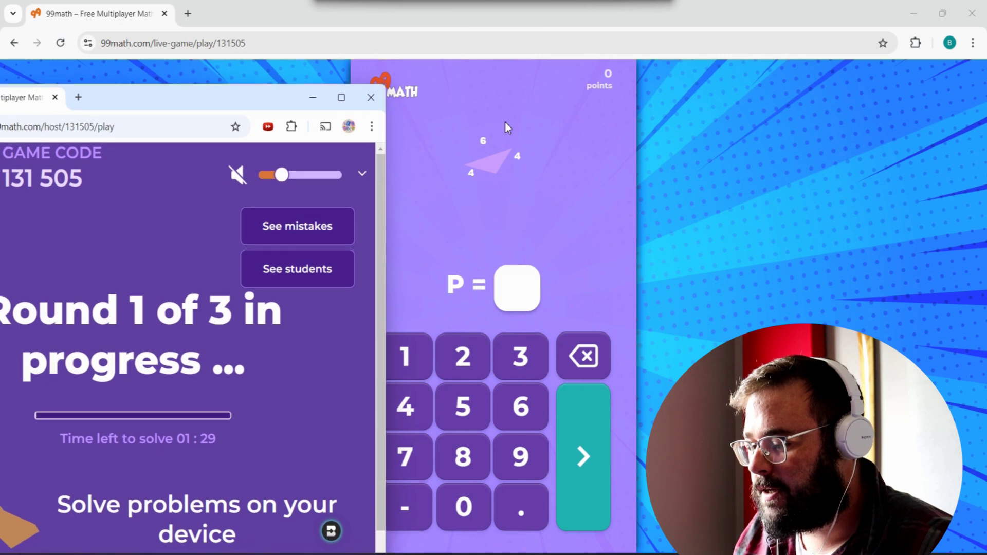
Answer the first three triangle perimeters in the student window: 14, 12 and 15
{"action": "left_click", "coordinate": [699, 162]}
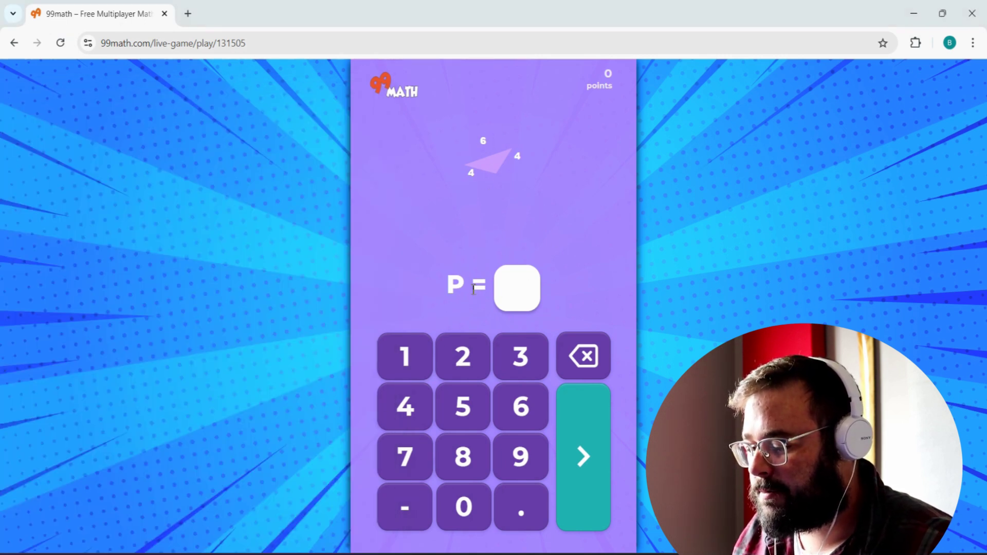
{"action": "left_click", "coordinate": [410, 354]}
{"action": "left_click", "coordinate": [410, 390]}
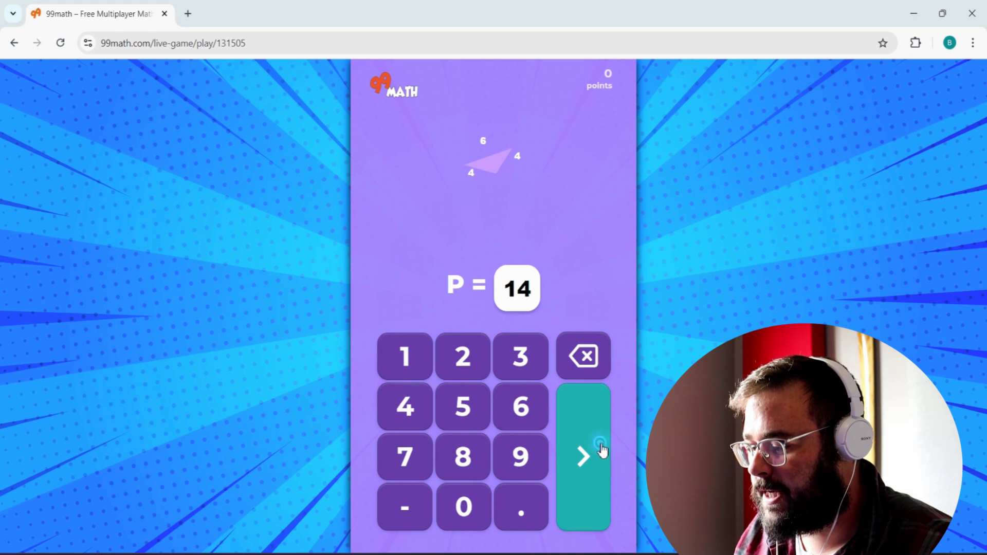
{"action": "left_click", "coordinate": [597, 445]}
{"action": "left_click", "coordinate": [409, 362]}
{"action": "left_click", "coordinate": [463, 360]}
{"action": "left_click", "coordinate": [589, 438]}
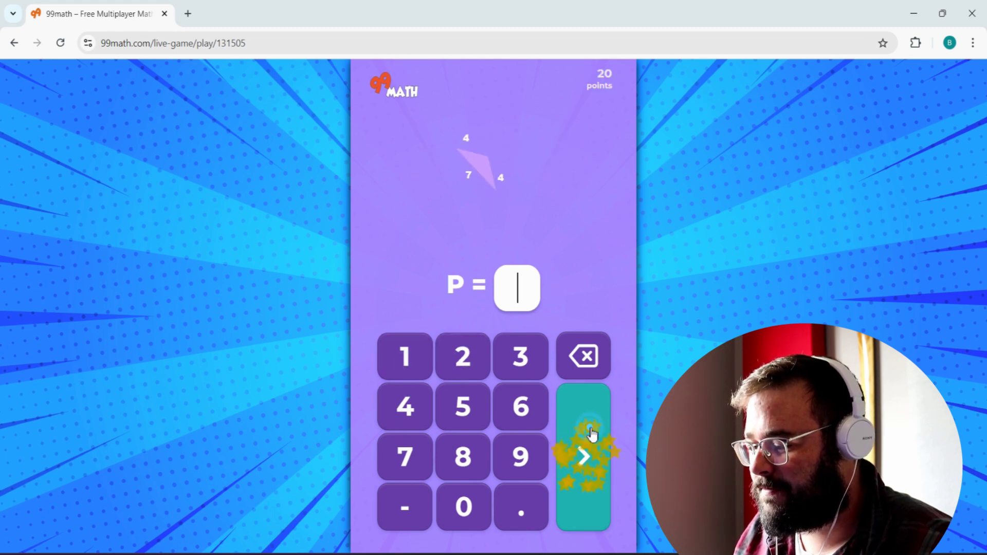
{"action": "left_click", "coordinate": [403, 360]}
{"action": "left_click", "coordinate": [460, 414]}
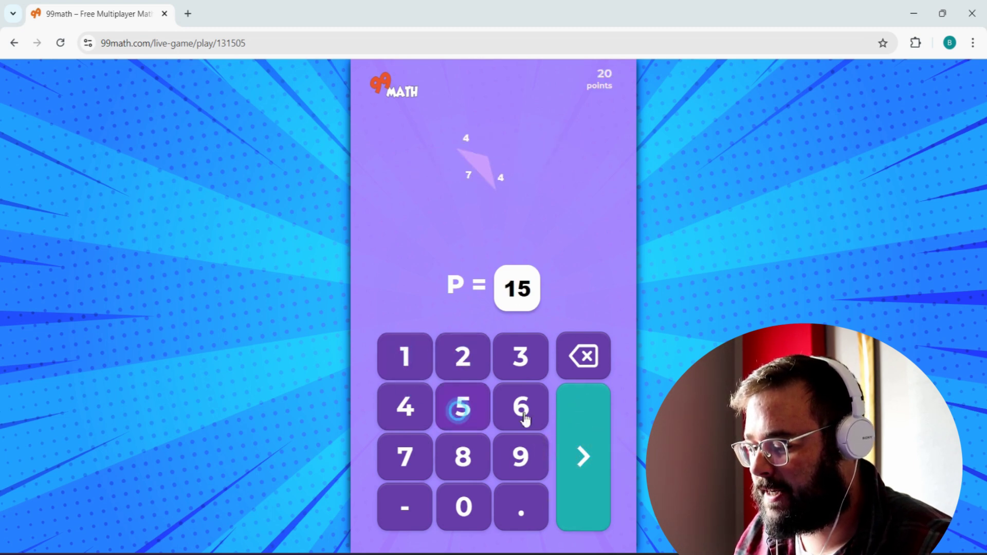
{"action": "left_click", "coordinate": [589, 450]}
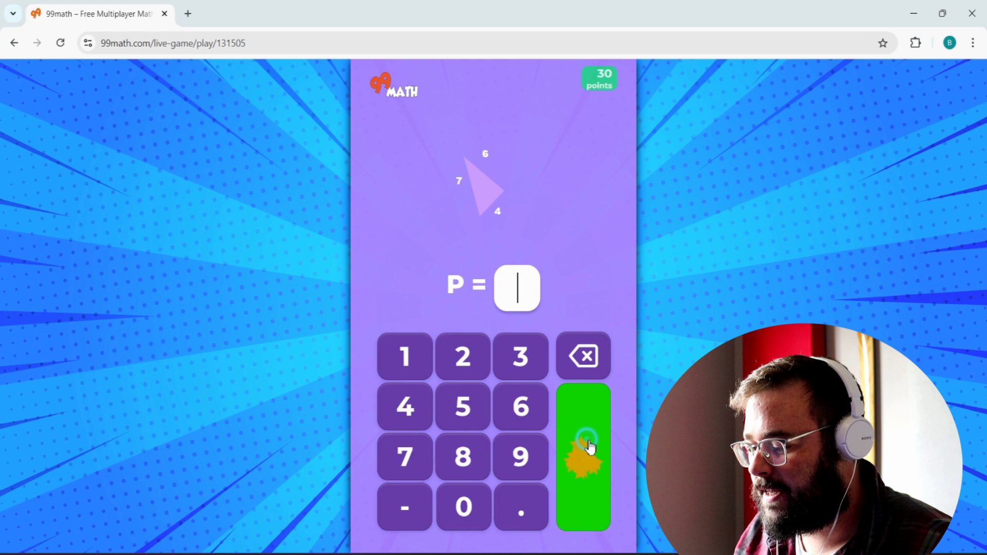
Submit answers 16, 5, 9 and 6, then switch back to the host window
{"action": "left_click", "coordinate": [412, 360]}
{"action": "left_click", "coordinate": [519, 412]}
{"action": "left_click", "coordinate": [593, 455]}
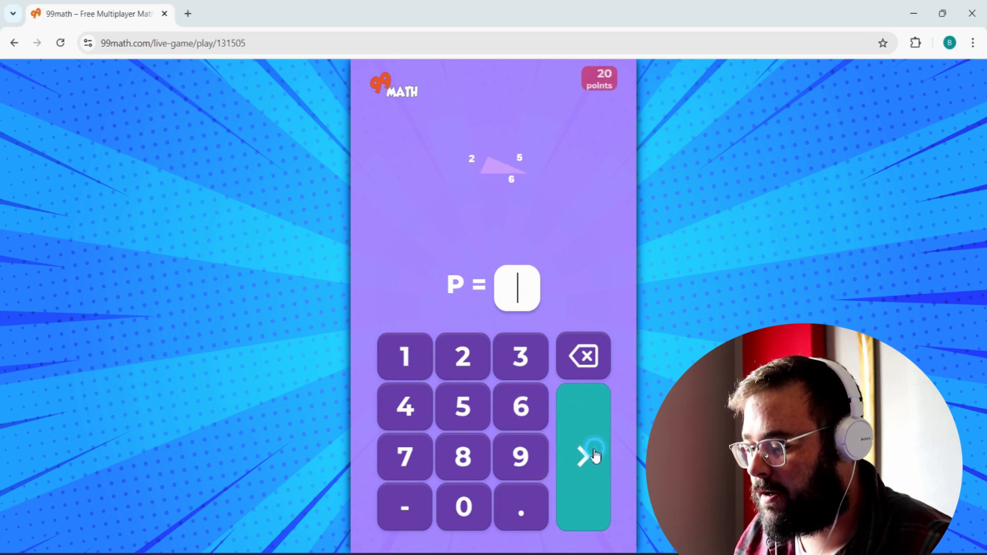
{"action": "left_click", "coordinate": [451, 409]}
{"action": "left_click", "coordinate": [582, 456]}
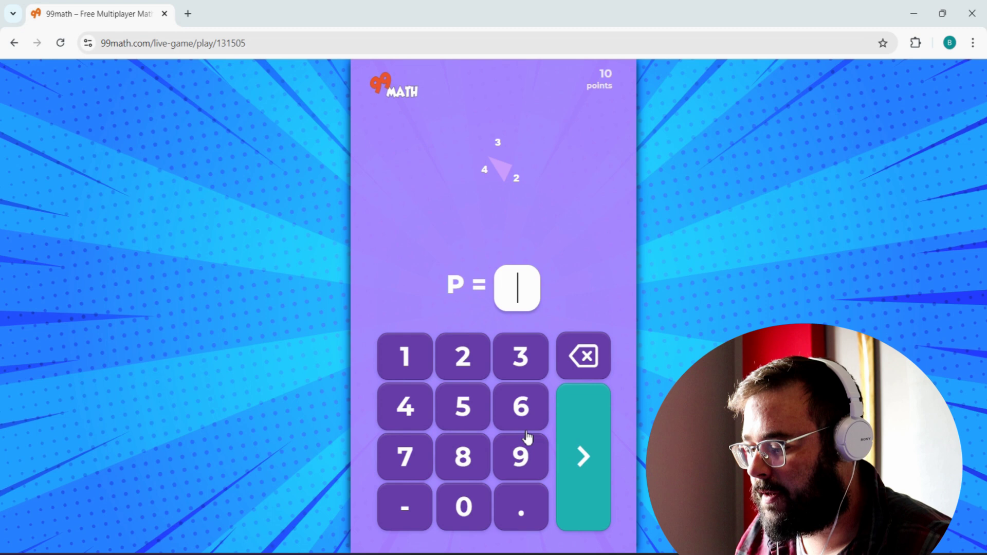
{"action": "left_click", "coordinate": [525, 456]}
{"action": "left_click", "coordinate": [584, 456]}
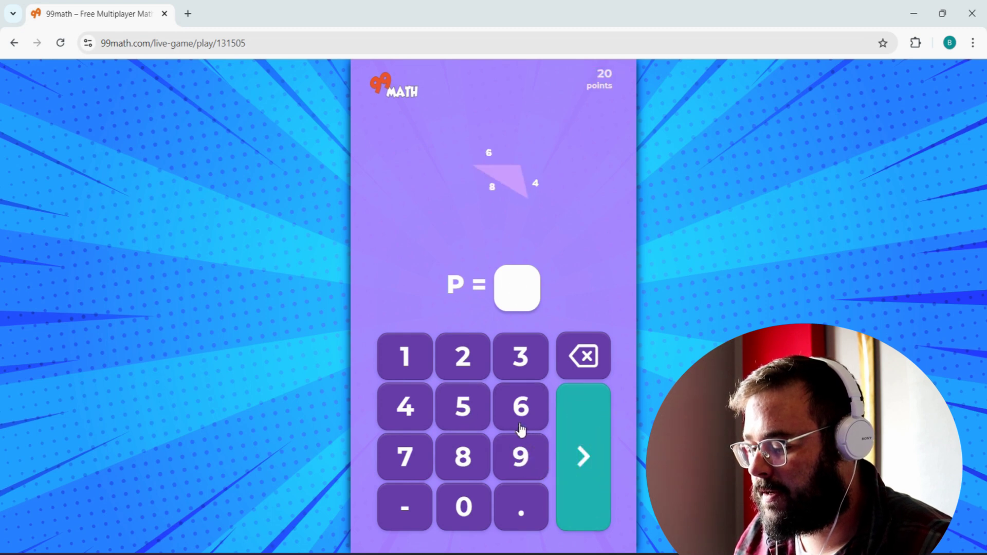
{"action": "left_click", "coordinate": [518, 415]}
{"action": "left_click", "coordinate": [568, 445]}
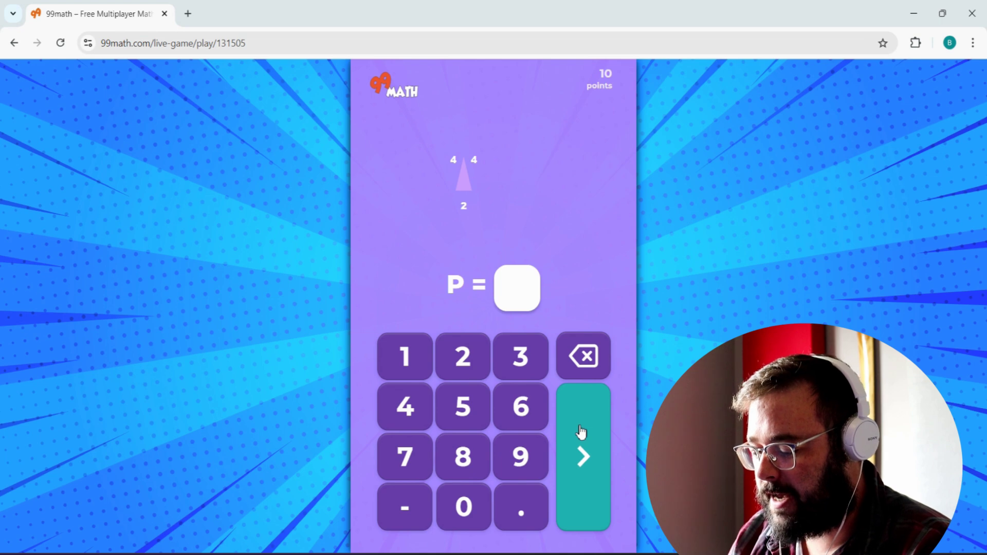
{"action": "key", "text": "alt+Tab"}
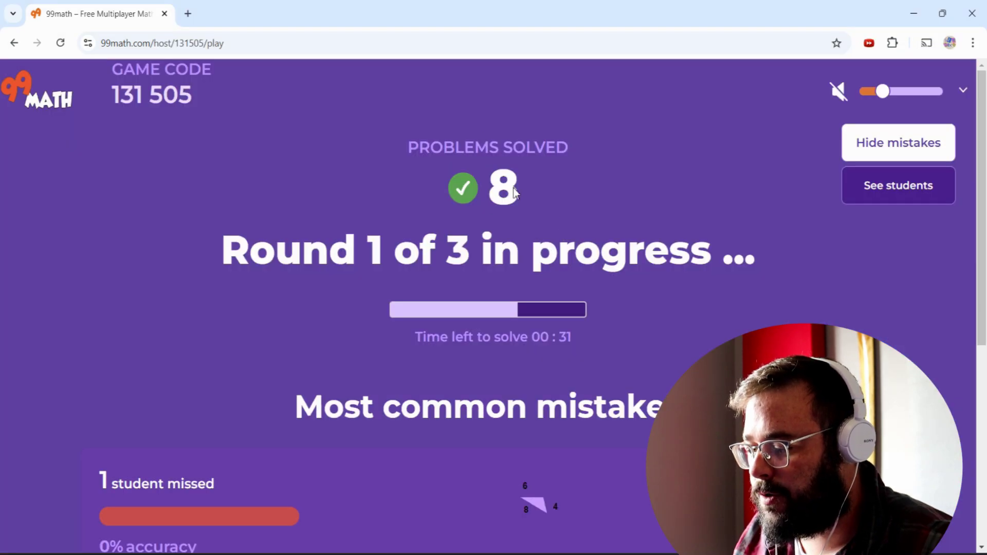
Expand Most common mistakes with Show more, then open the student list showing 80%, 57% and 0% accuracy
{"action": "left_click_drag", "start_coordinate": [466, 337], "coordinate": [513, 203]}
{"action": "left_click_drag", "start_coordinate": [453, 188], "coordinate": [554, 199]}
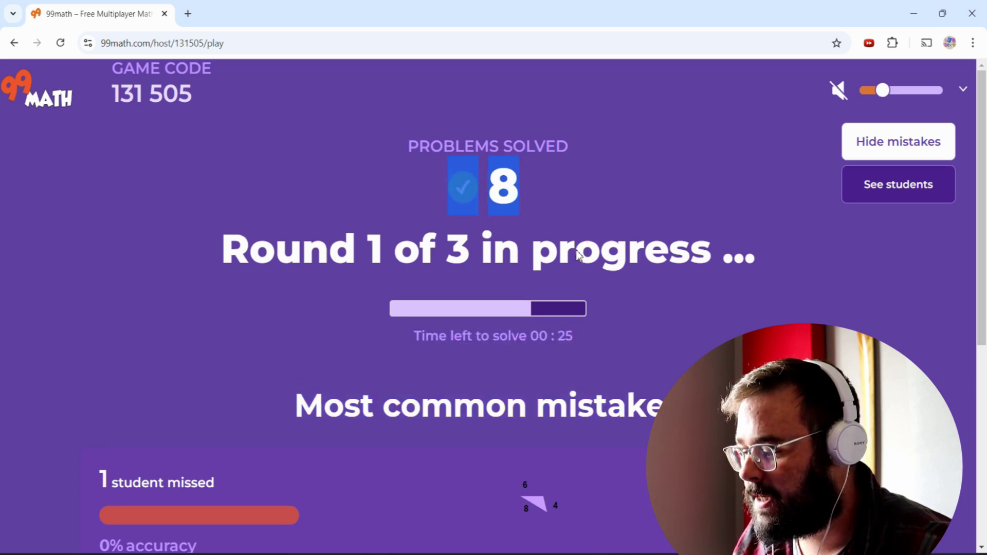
{"action": "scroll", "coordinate": [565, 247], "scroll_direction": "down", "scroll_amount": 5}
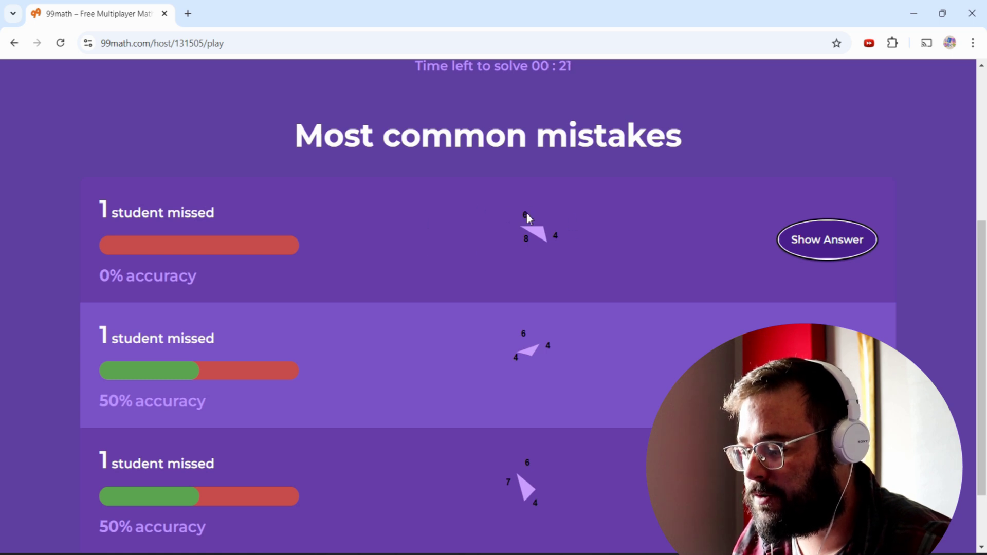
{"action": "scroll", "coordinate": [513, 315], "scroll_direction": "down", "scroll_amount": 2}
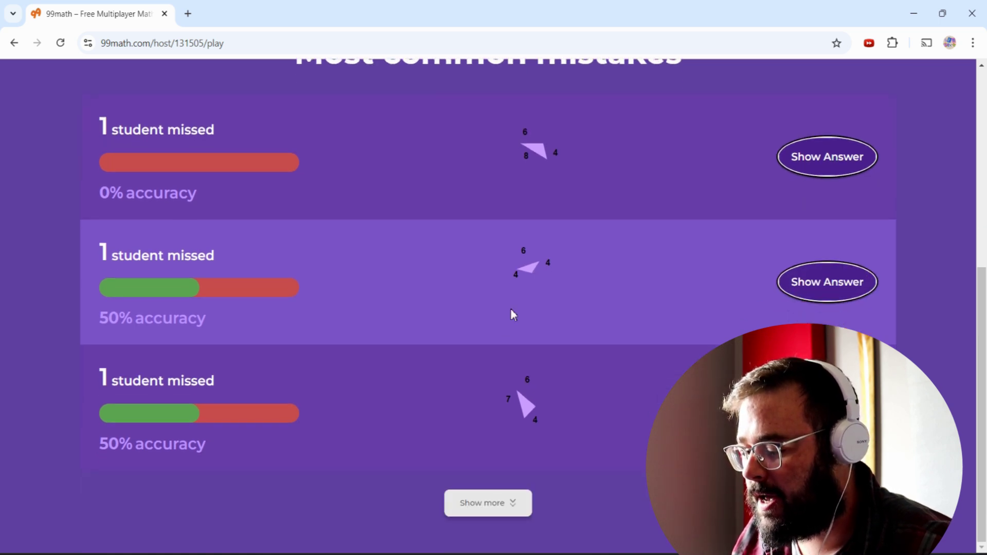
{"action": "left_click", "coordinate": [506, 519]}
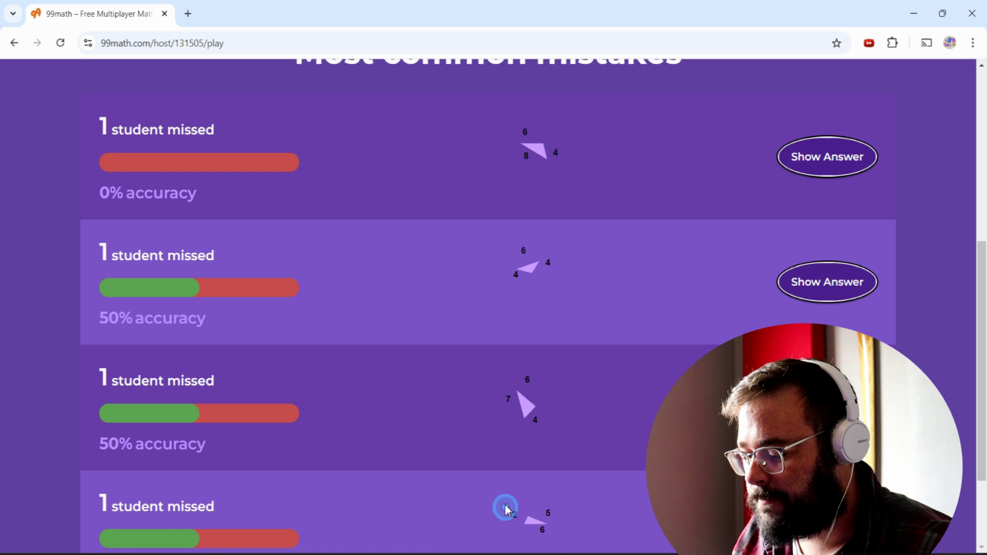
{"action": "scroll", "coordinate": [547, 379], "scroll_direction": "up", "scroll_amount": 6}
{"action": "left_click", "coordinate": [907, 182]}
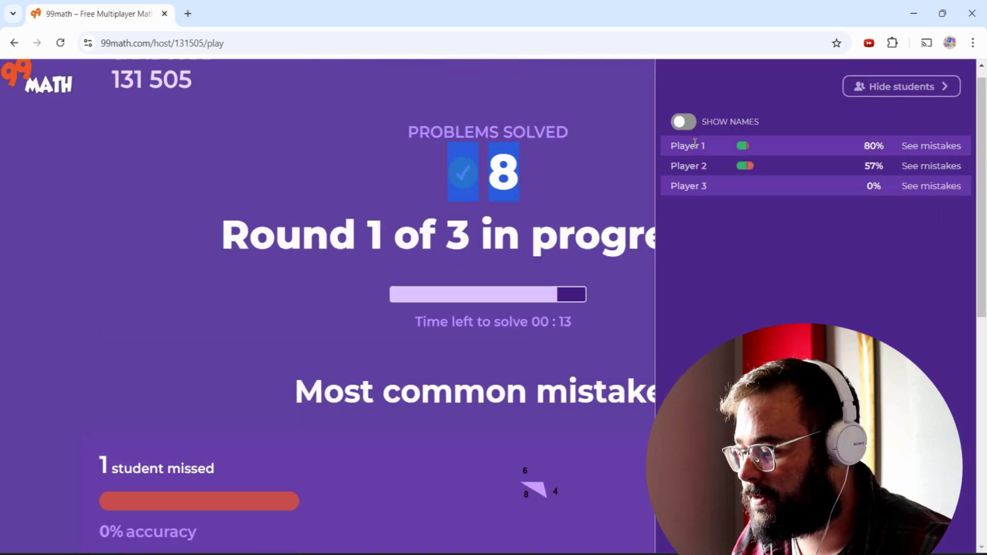
Check each player's See mistakes link until Round 1 ends with 66% class accuracy
{"action": "mouse_move", "coordinate": [923, 189]}
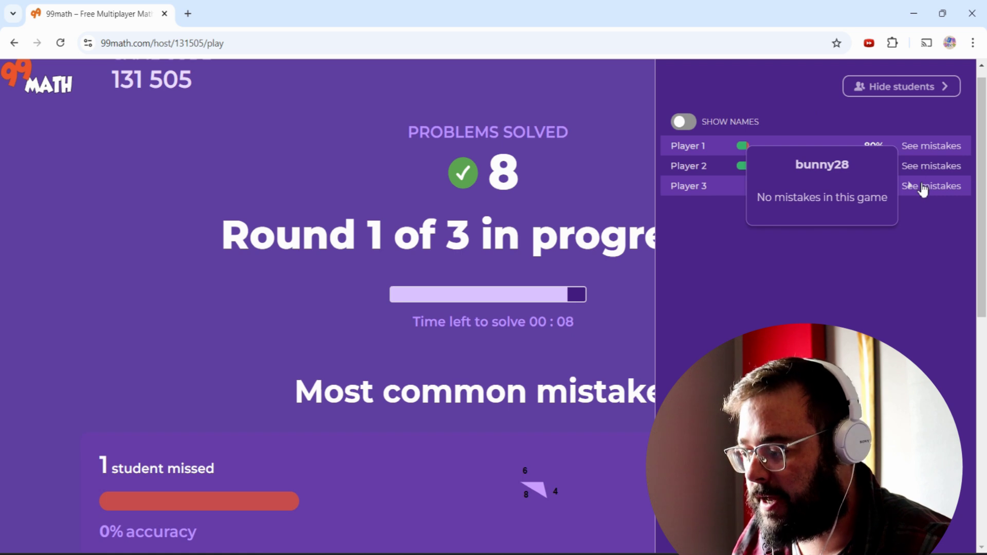
{"action": "mouse_move", "coordinate": [881, 150]}
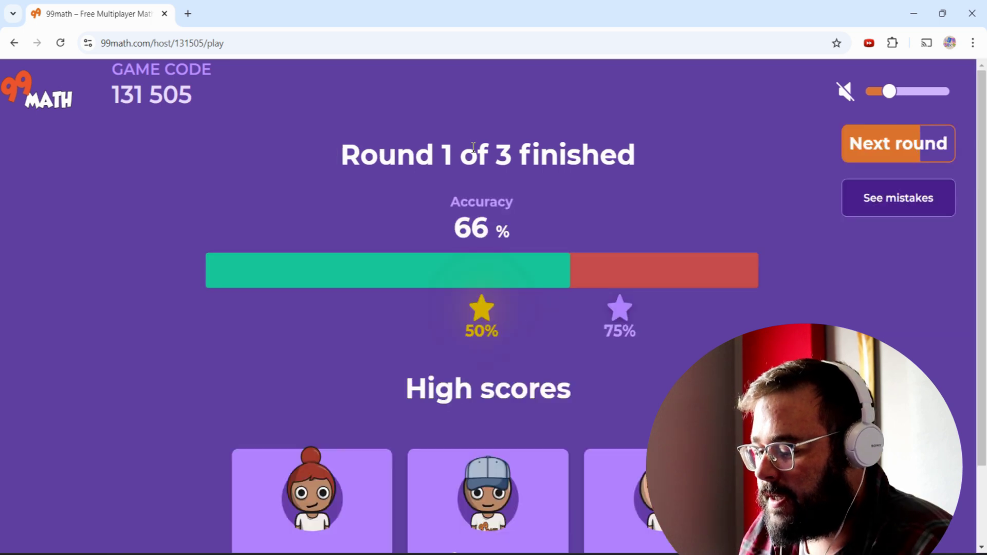
{"action": "scroll", "coordinate": [474, 147], "scroll_direction": "down", "scroll_amount": 2}
{"action": "scroll", "coordinate": [493, 135], "scroll_direction": "up", "scroll_amount": 2}
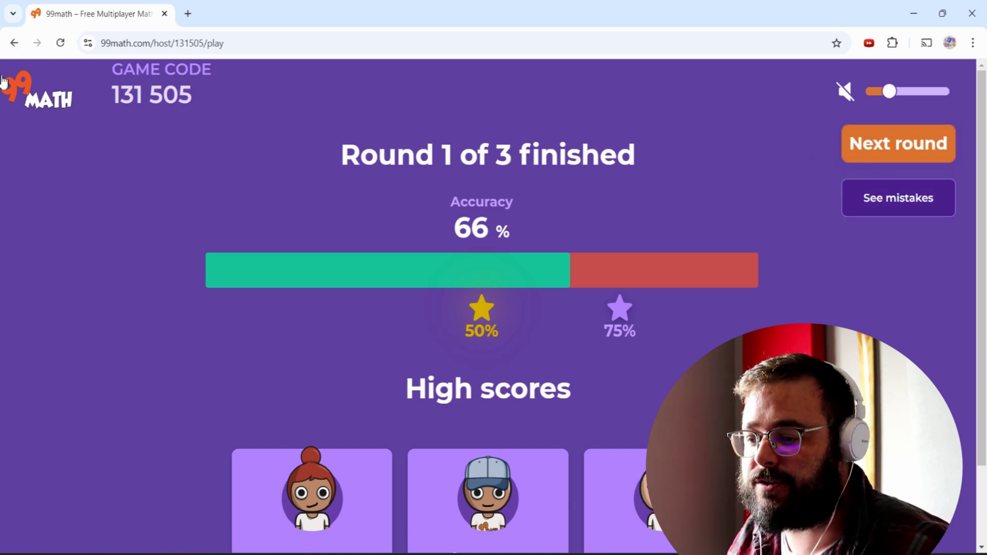
Return to the Equation game and set Multiplication with range 1..12 as a Fluency game
{"action": "left_click", "coordinate": [13, 42]}
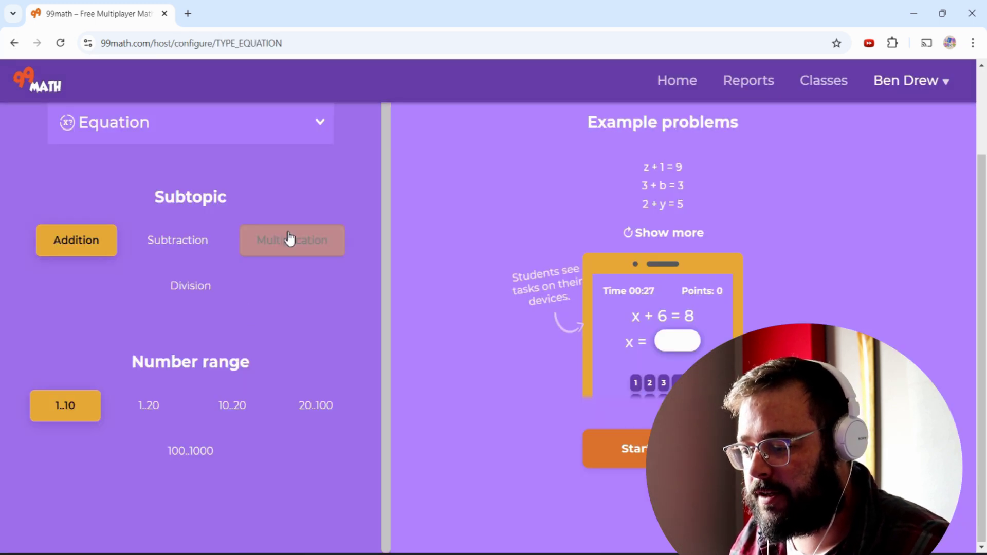
{"action": "left_click", "coordinate": [303, 260]}
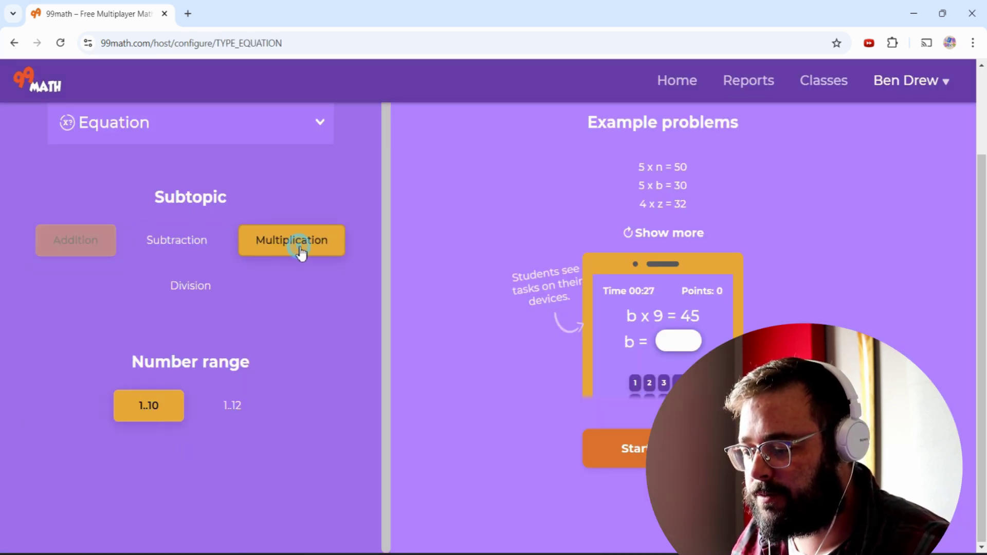
{"action": "left_click", "coordinate": [244, 413]}
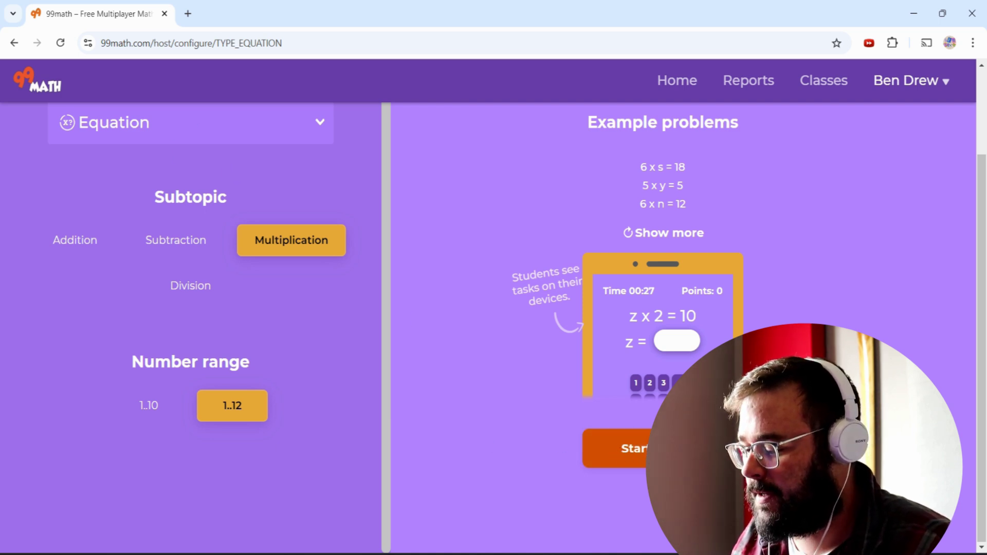
{"action": "left_click", "coordinate": [618, 453]}
{"action": "left_click", "coordinate": [403, 400]}
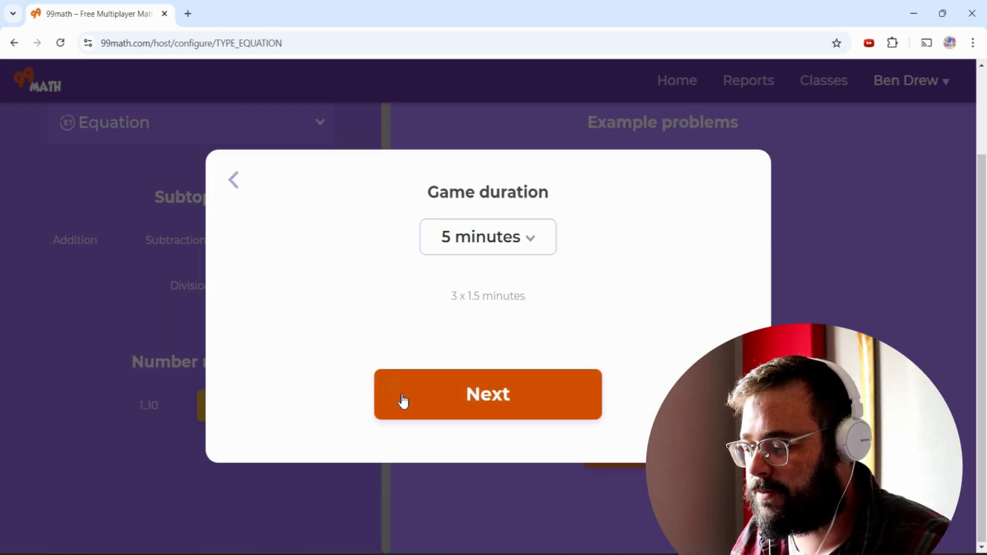
Set the multiplication game duration to 3 minutes and create the game
{"action": "left_click", "coordinate": [479, 232]}
{"action": "left_click", "coordinate": [478, 267]}
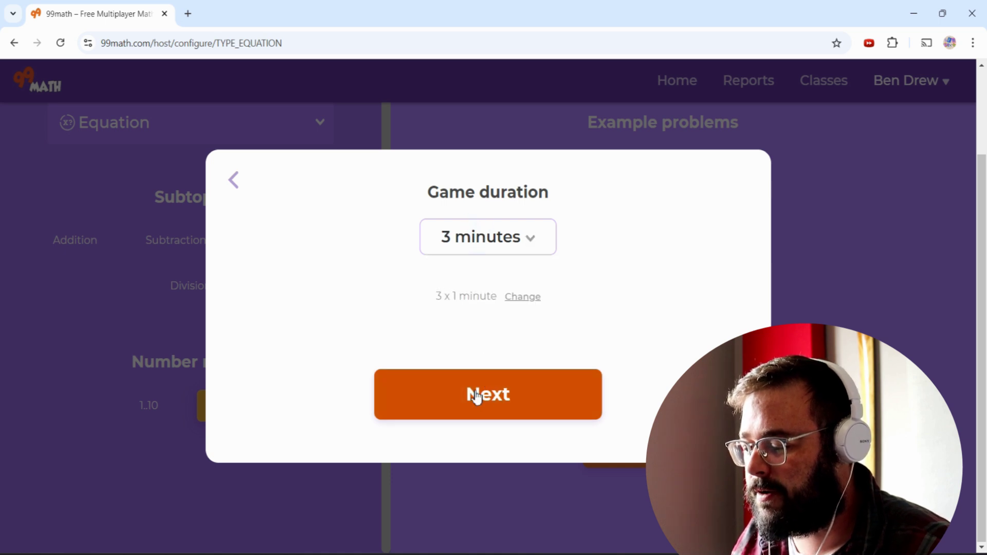
{"action": "left_click", "coordinate": [478, 399]}
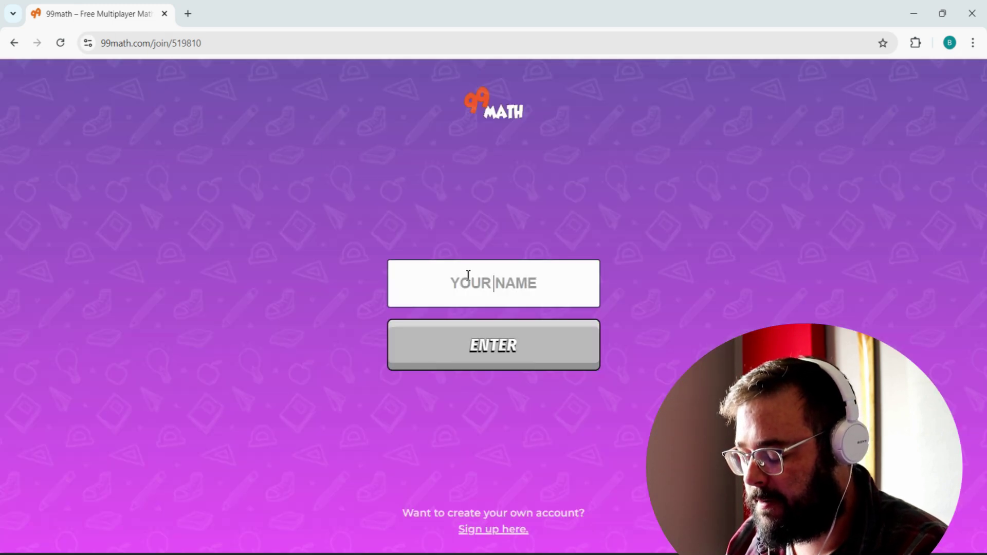
Join the game as a student under a player name and start it for the whole class
{"action": "type", "text": "BENJ"}
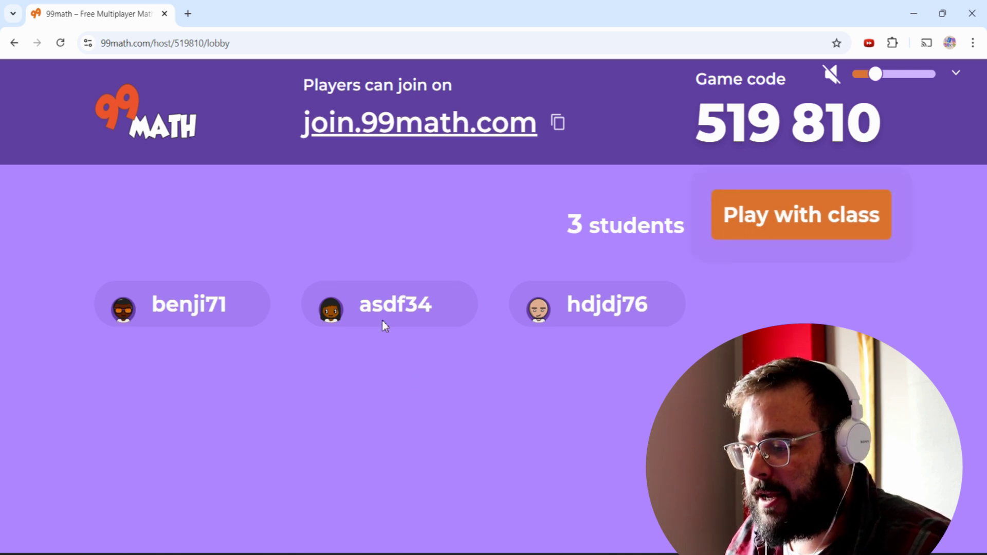
{"action": "left_click", "coordinate": [805, 220]}
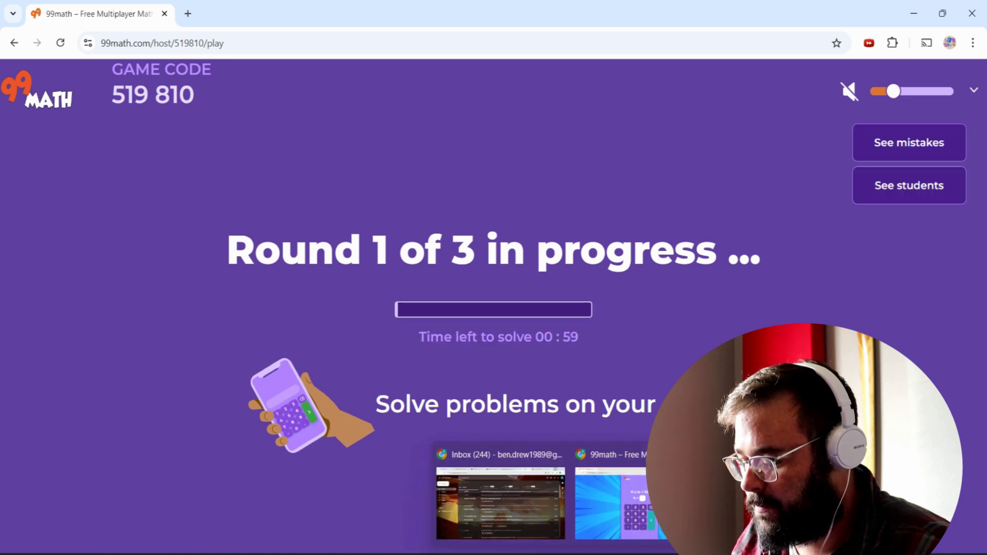
As the student, answer 11 x b = 55, a x 9 = 108 and y x 3 = 36 with 5, 8 and 12
{"action": "left_click", "coordinate": [632, 494]}
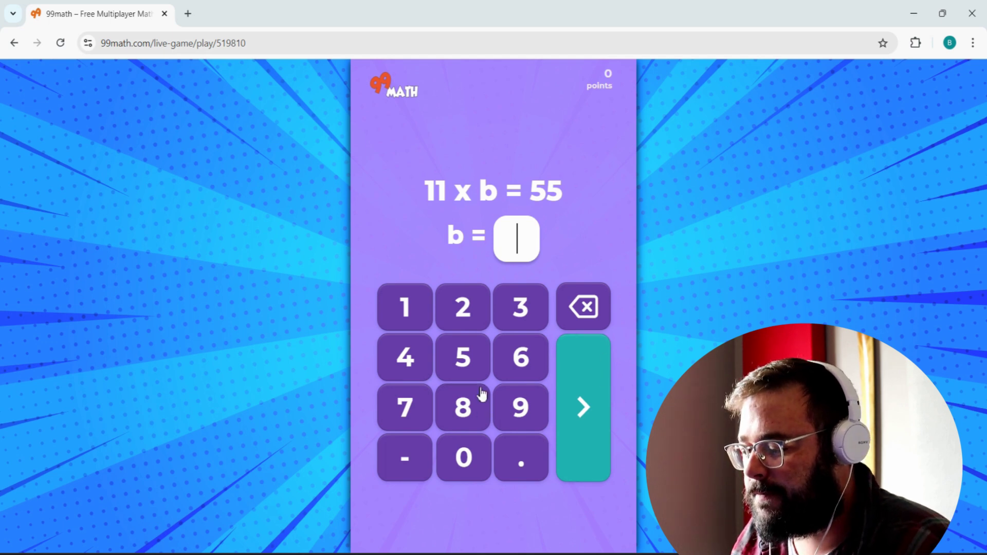
{"action": "left_click", "coordinate": [473, 363]}
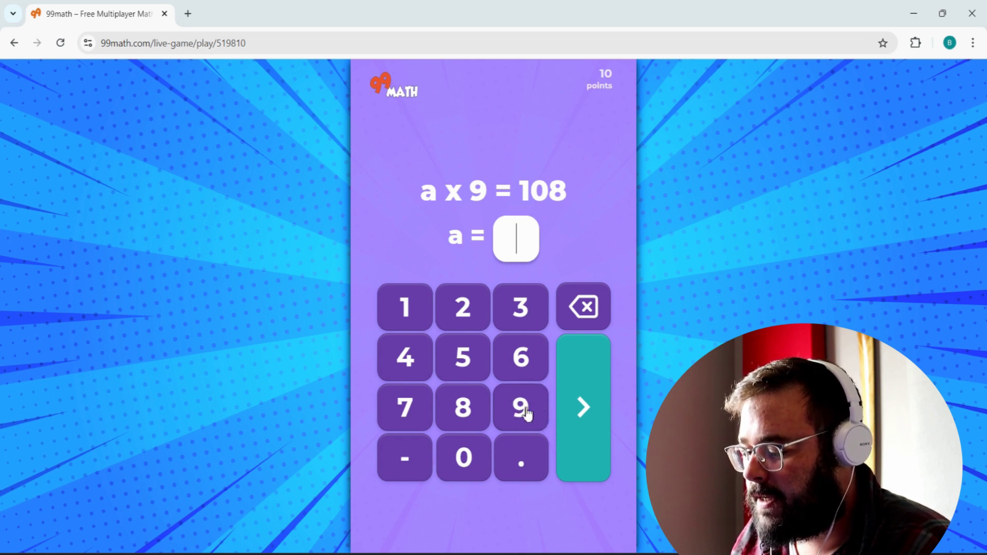
{"action": "left_click", "coordinate": [465, 409]}
{"action": "left_click", "coordinate": [586, 424]}
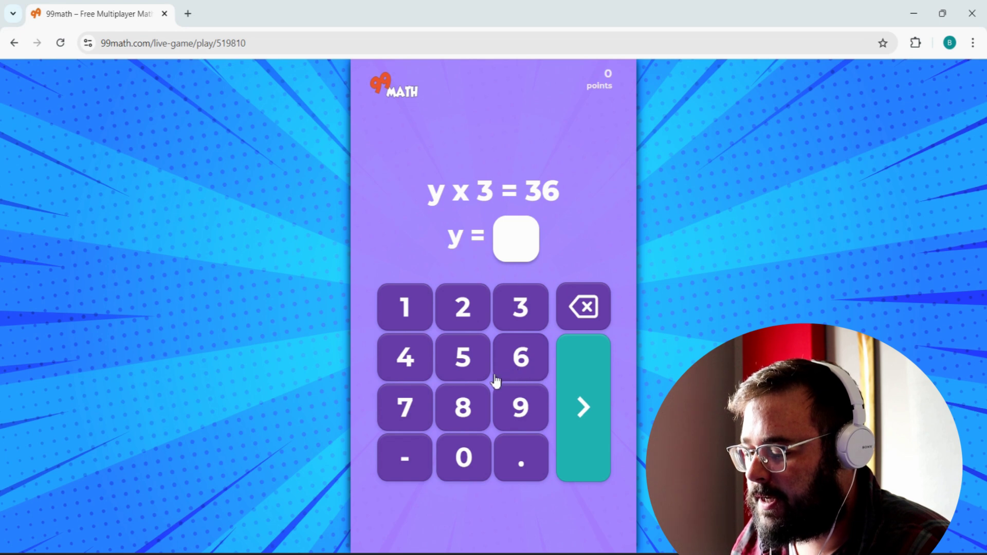
{"action": "left_click", "coordinate": [408, 319]}
{"action": "left_click", "coordinate": [460, 315]}
{"action": "left_click", "coordinate": [589, 375]}
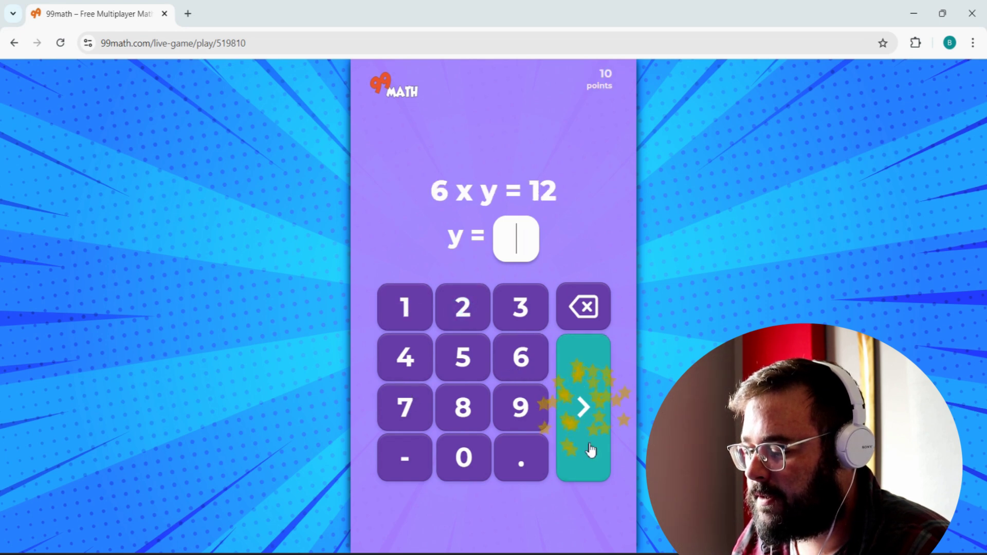
Answer 6 x y = 12, n x 4 = 32 and 4 x m = 24 with 2, 1 and 6, then return the host to the topic dashboard
{"action": "left_click", "coordinate": [444, 323]}
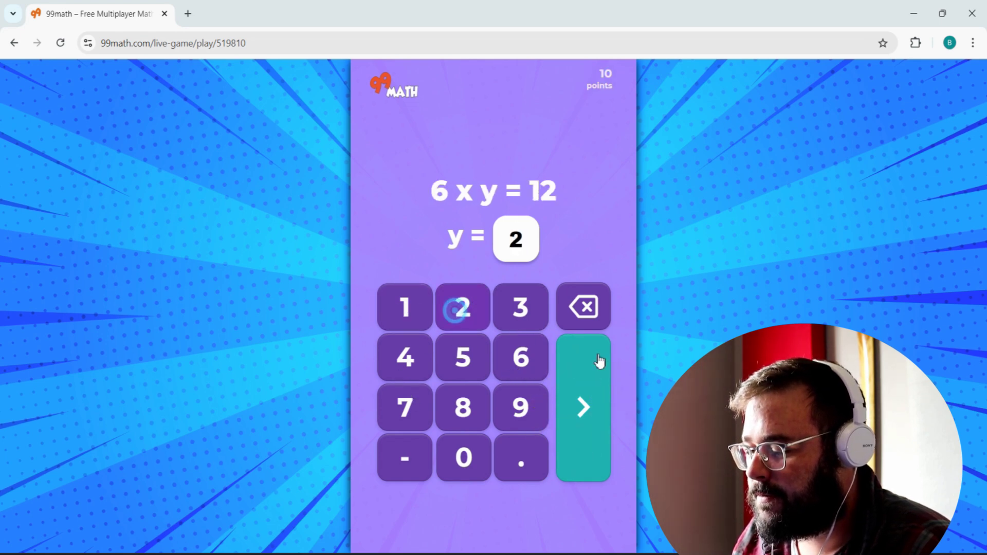
{"action": "left_click", "coordinate": [596, 360]}
{"action": "left_click", "coordinate": [402, 322]}
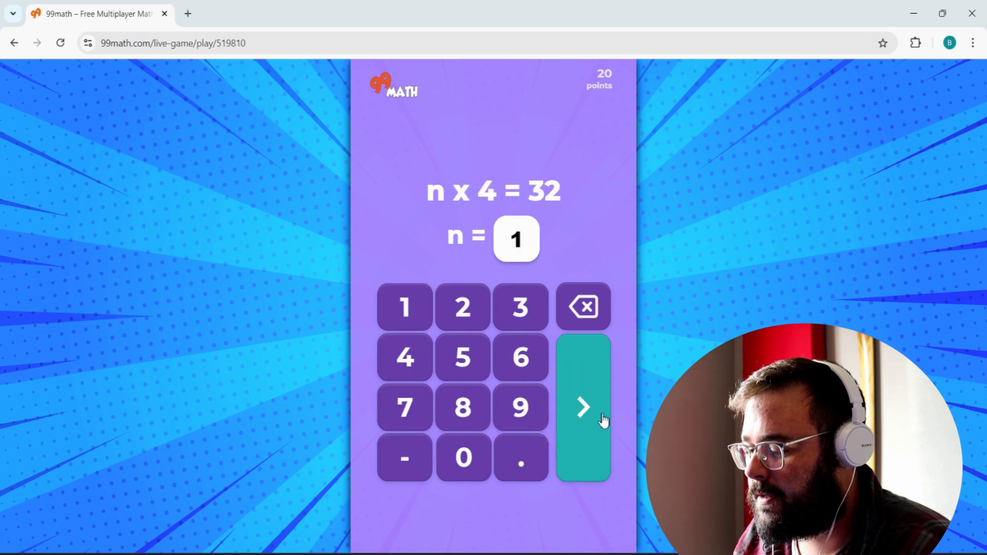
{"action": "left_click", "coordinate": [602, 419]}
{"action": "type", "text": "6"}
{"action": "key", "text": "Return"}
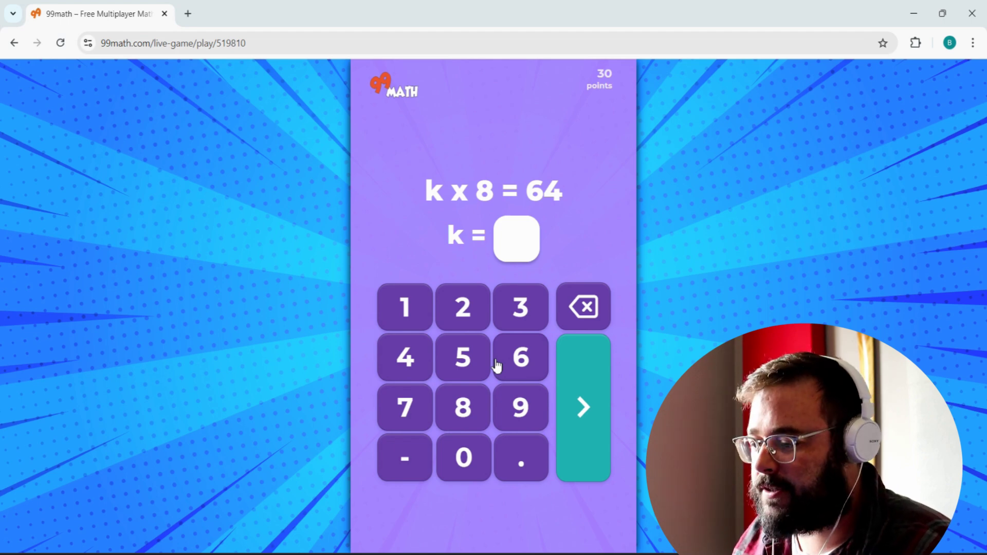
{"action": "left_click", "coordinate": [914, 13]}
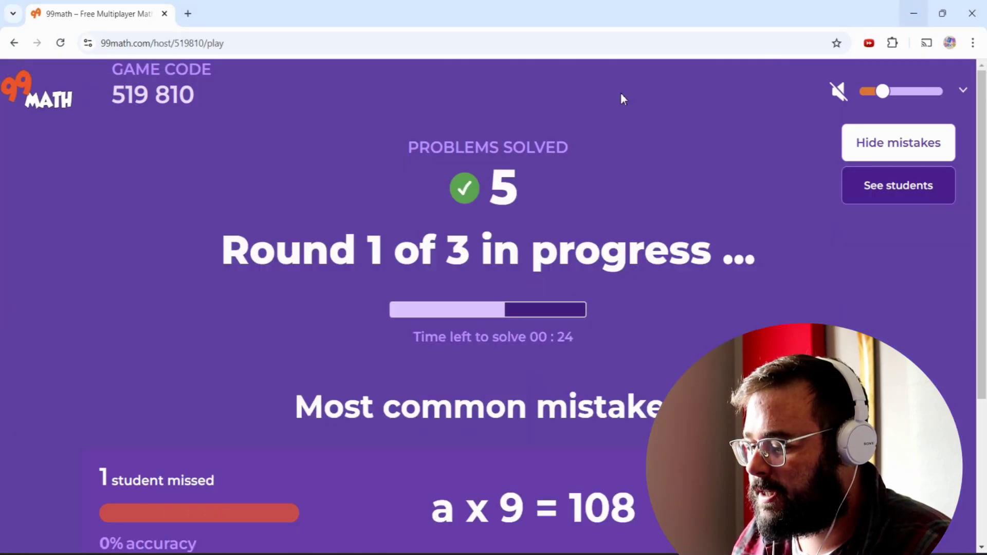
{"action": "left_click", "coordinate": [13, 42]}
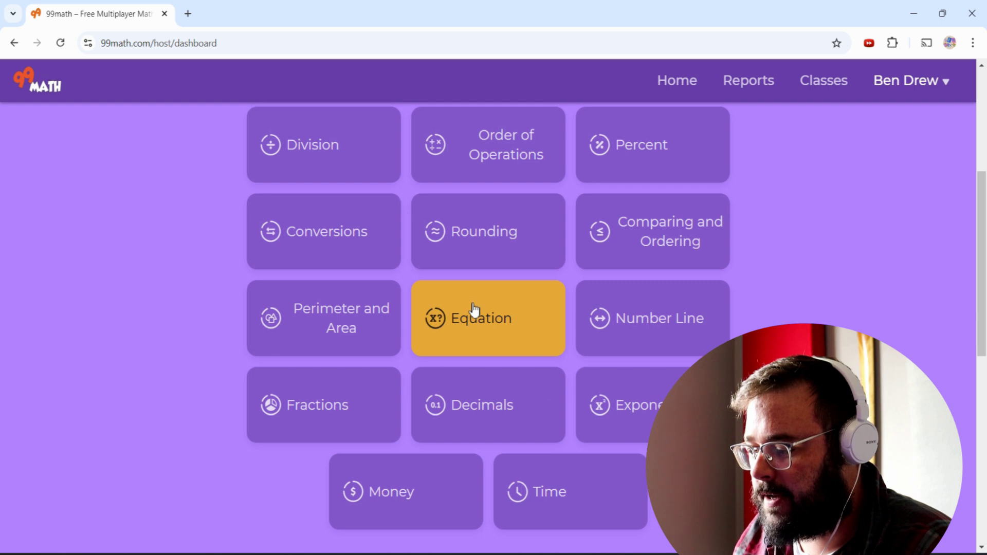
{"action": "scroll", "coordinate": [474, 310], "scroll_direction": "up", "scroll_amount": 1}
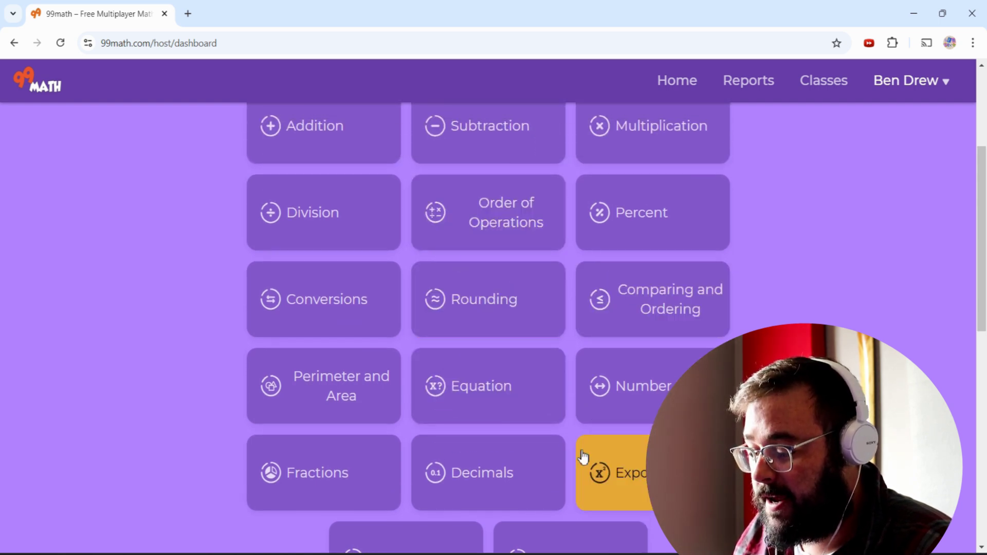
{"action": "scroll", "coordinate": [432, 456], "scroll_direction": "down", "scroll_amount": 1}
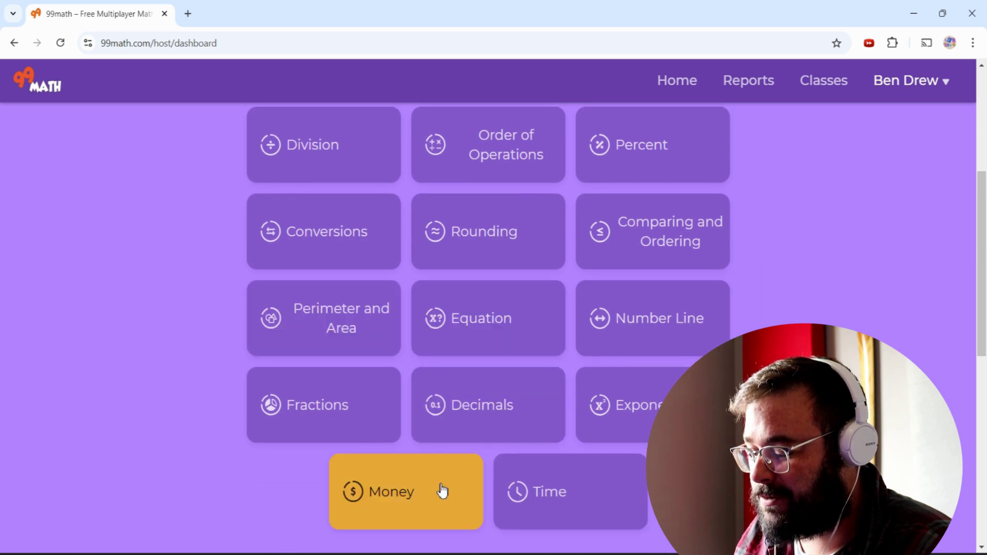
{"action": "scroll", "coordinate": [439, 391], "scroll_direction": "up", "scroll_amount": 2}
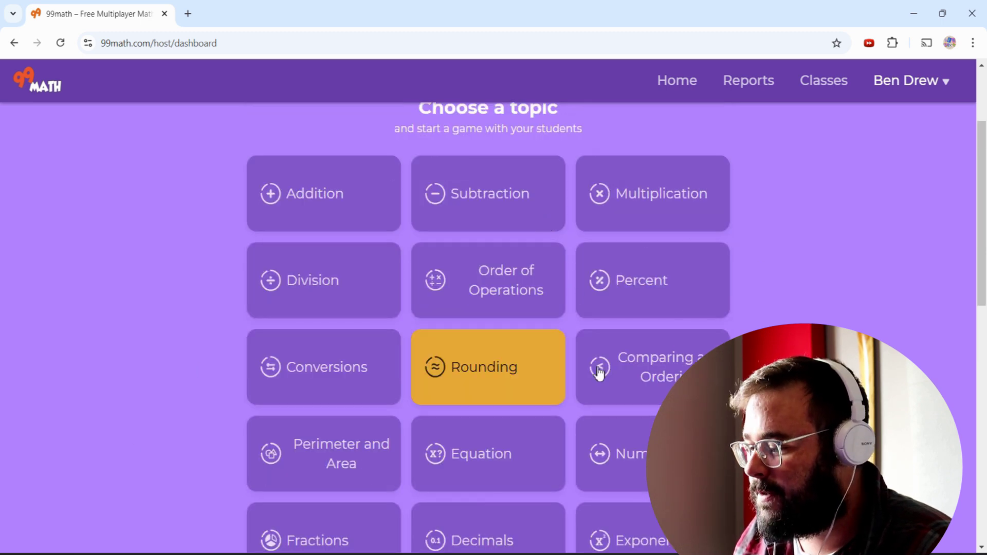